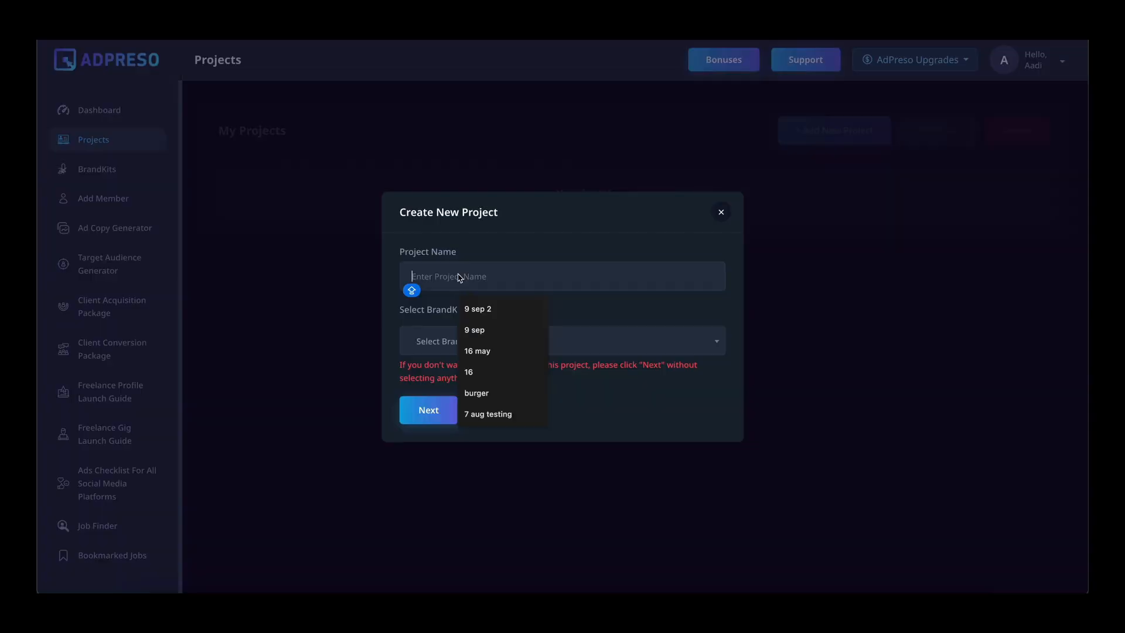
Name the new project Apple and proceed to the platform choice
{"action": "type", "text": "Apple"}
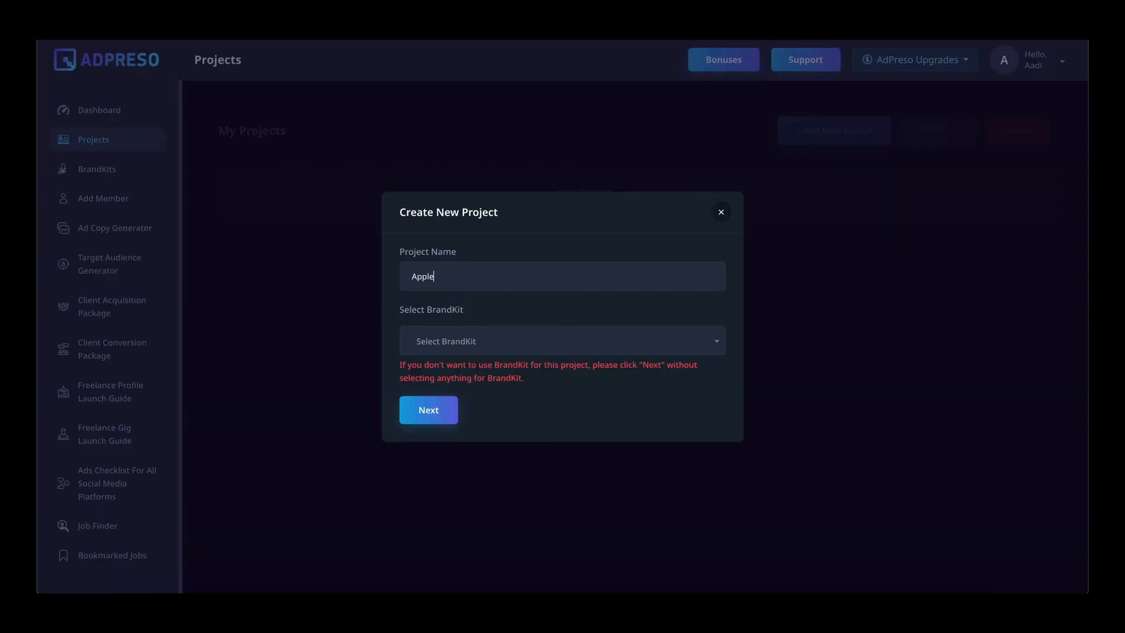
{"action": "left_click", "coordinate": [476, 351]}
{"action": "left_click", "coordinate": [497, 417]}
{"action": "left_click", "coordinate": [436, 412]}
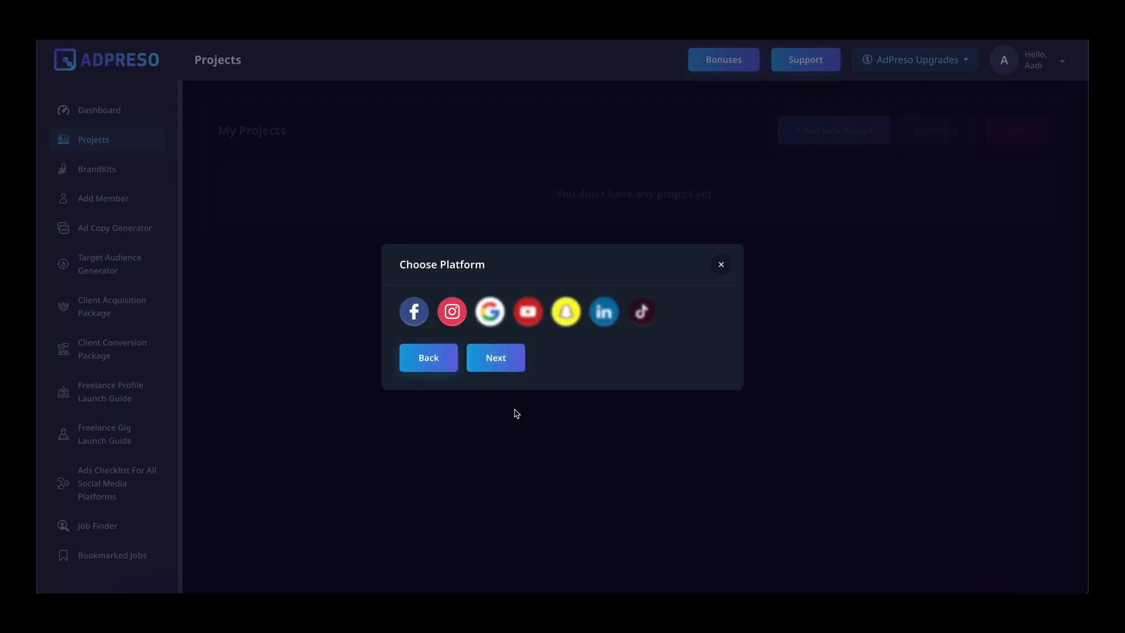
Choose Facebook as the platform, look through its available ad types, and return to the platform choice
{"action": "left_click", "coordinate": [414, 311]}
{"action": "left_click", "coordinate": [496, 358]}
{"action": "left_click", "coordinate": [499, 327]}
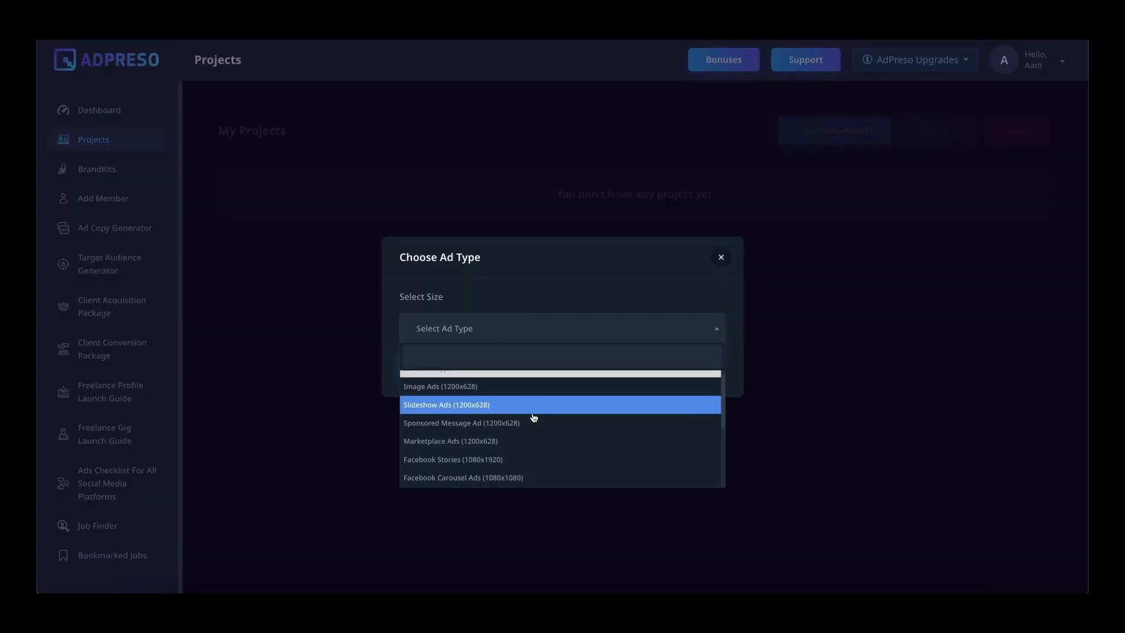
{"action": "scroll", "coordinate": [533, 420], "scroll_direction": "down", "scroll_amount": 3}
{"action": "scroll", "coordinate": [534, 418], "scroll_direction": "up", "scroll_amount": 3}
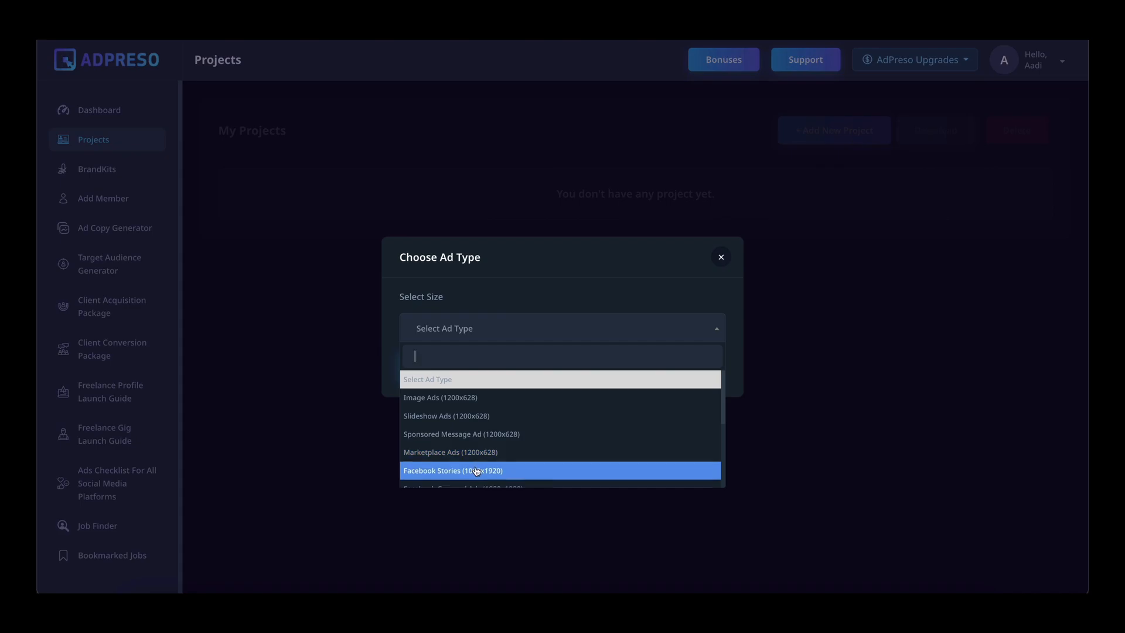
{"action": "scroll", "coordinate": [476, 469], "scroll_direction": "down", "scroll_amount": 2}
{"action": "scroll", "coordinate": [504, 452], "scroll_direction": "down", "scroll_amount": 2}
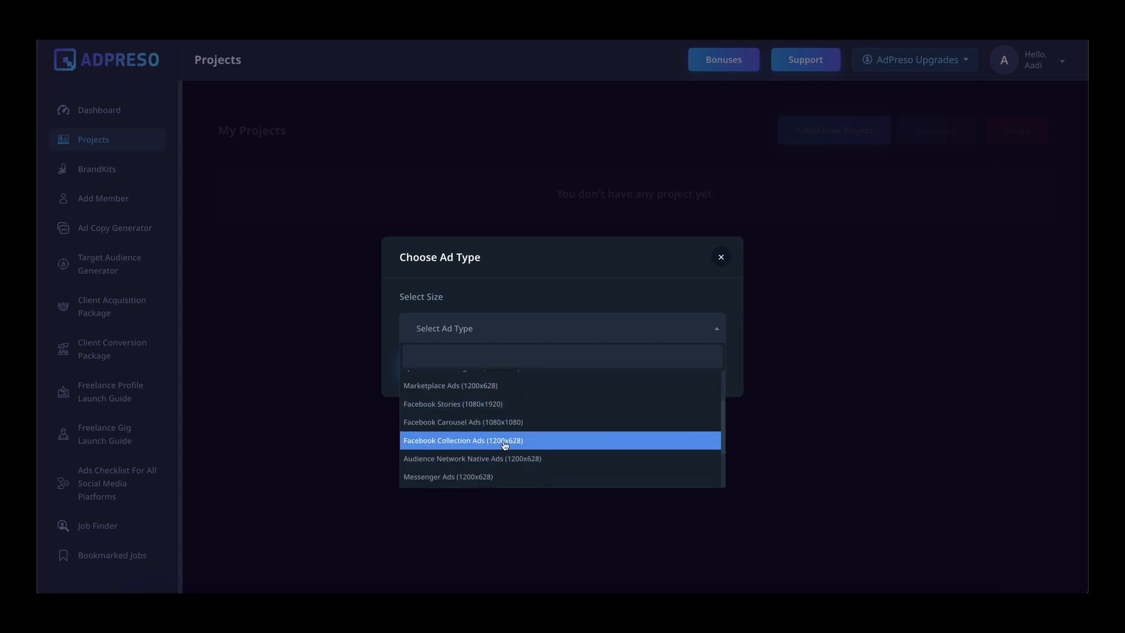
{"action": "left_click", "coordinate": [436, 305]}
{"action": "left_click", "coordinate": [421, 347]}
Switch the platform to Instagram, look through its ad types, and go back to the platform choice
{"action": "left_click", "coordinate": [455, 315]}
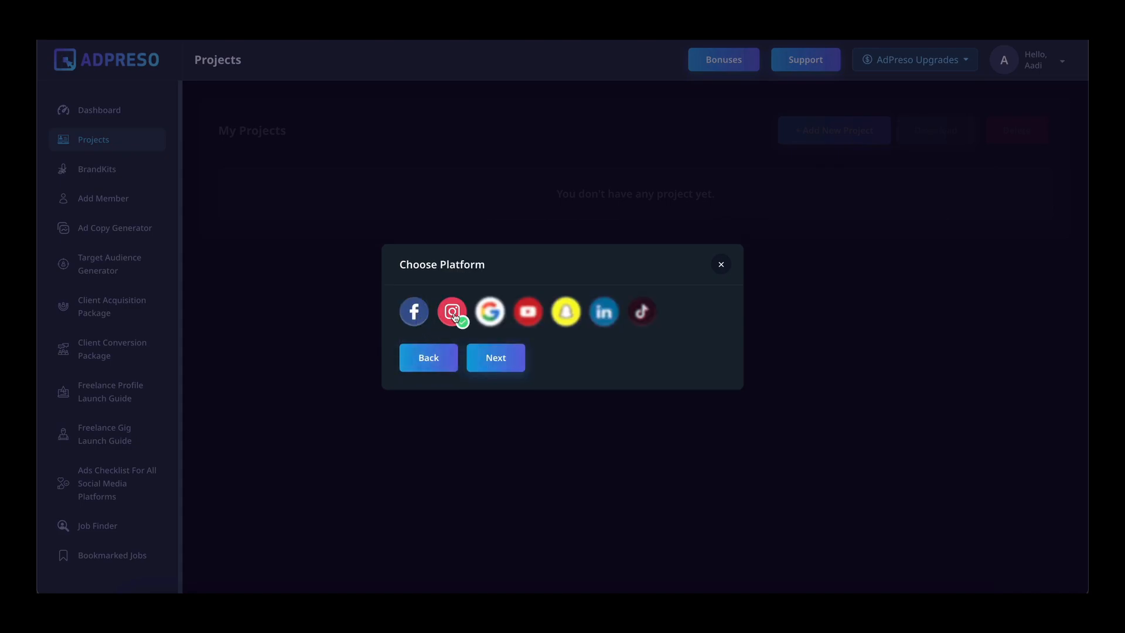
{"action": "left_click", "coordinate": [475, 355]}
{"action": "left_click", "coordinate": [492, 332]}
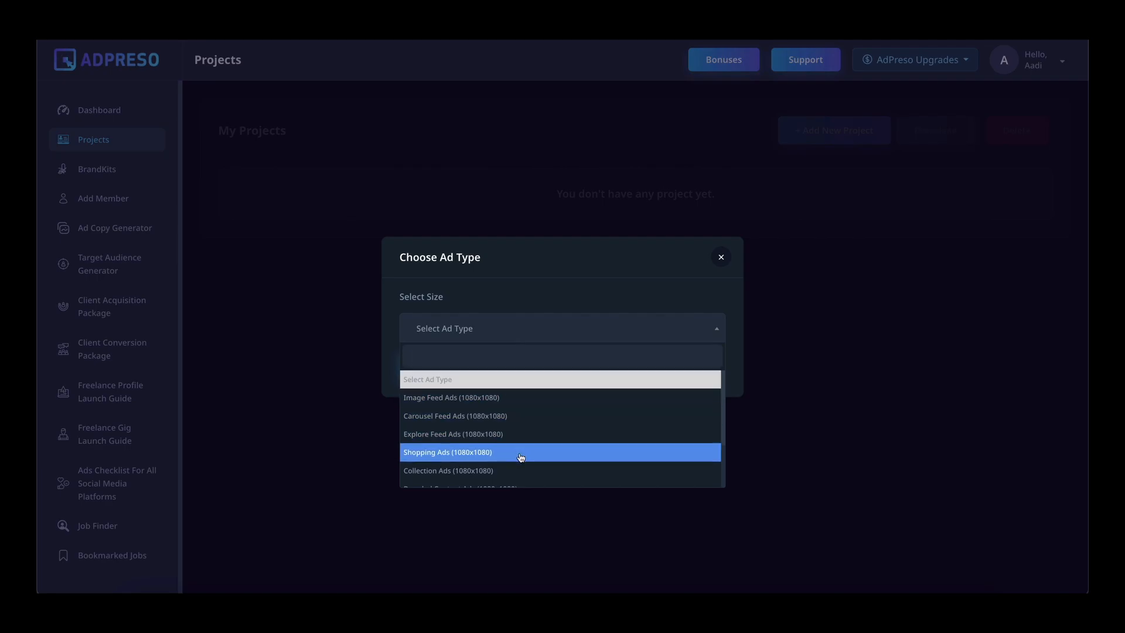
{"action": "scroll", "coordinate": [520, 457], "scroll_direction": "down", "scroll_amount": 2}
{"action": "left_click", "coordinate": [396, 269]}
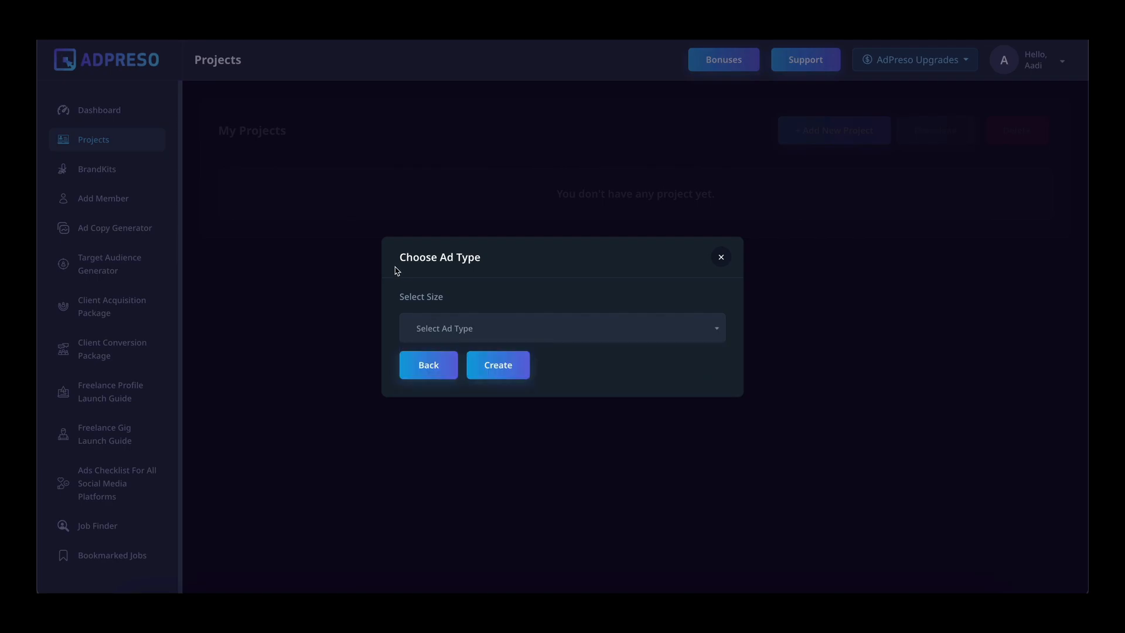
{"action": "left_click", "coordinate": [418, 366]}
Set the platform to Facebook, pick one of its ad types, and create the project
{"action": "left_click", "coordinate": [417, 315]}
{"action": "left_click", "coordinate": [491, 359]}
{"action": "left_click", "coordinate": [493, 325]}
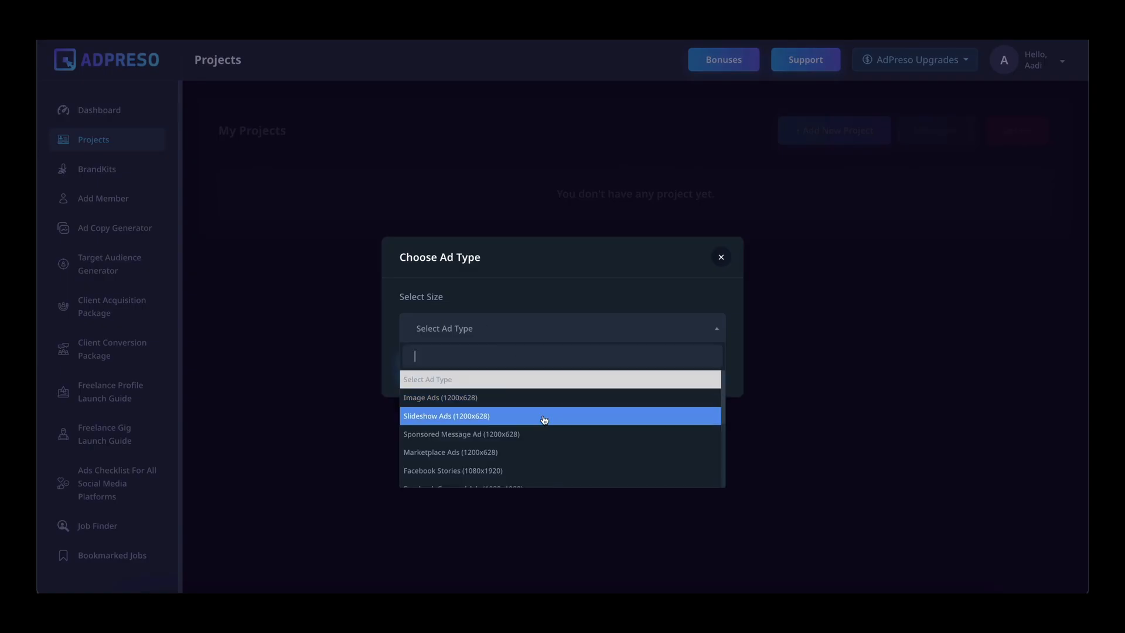
{"action": "scroll", "coordinate": [545, 422], "scroll_direction": "down", "scroll_amount": 3}
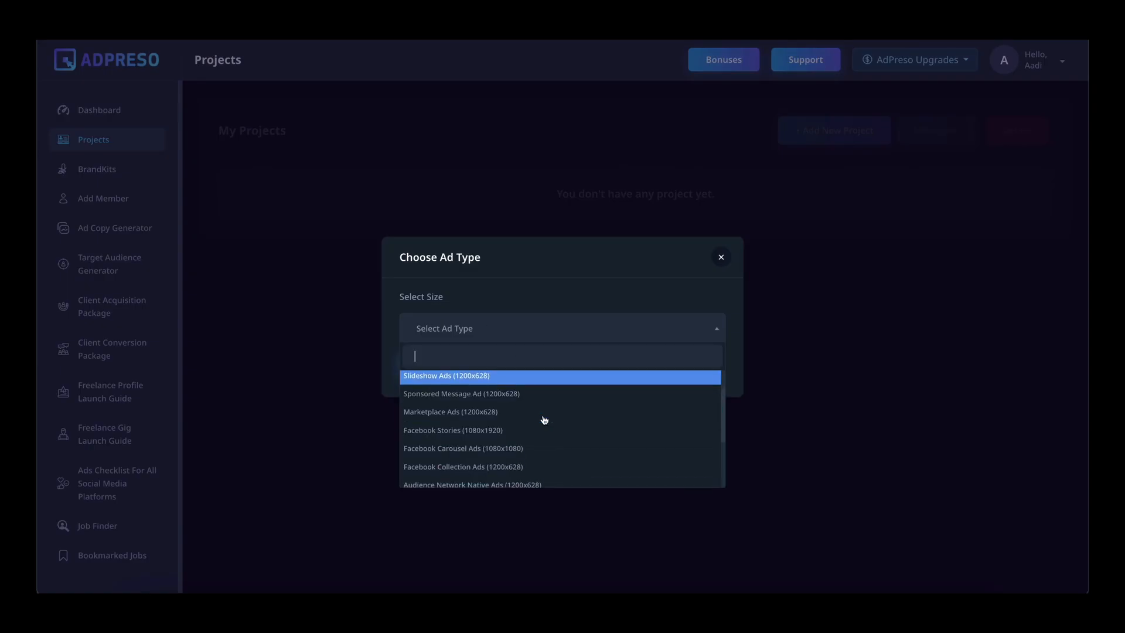
{"action": "left_click", "coordinate": [489, 442]}
{"action": "left_click", "coordinate": [497, 365]}
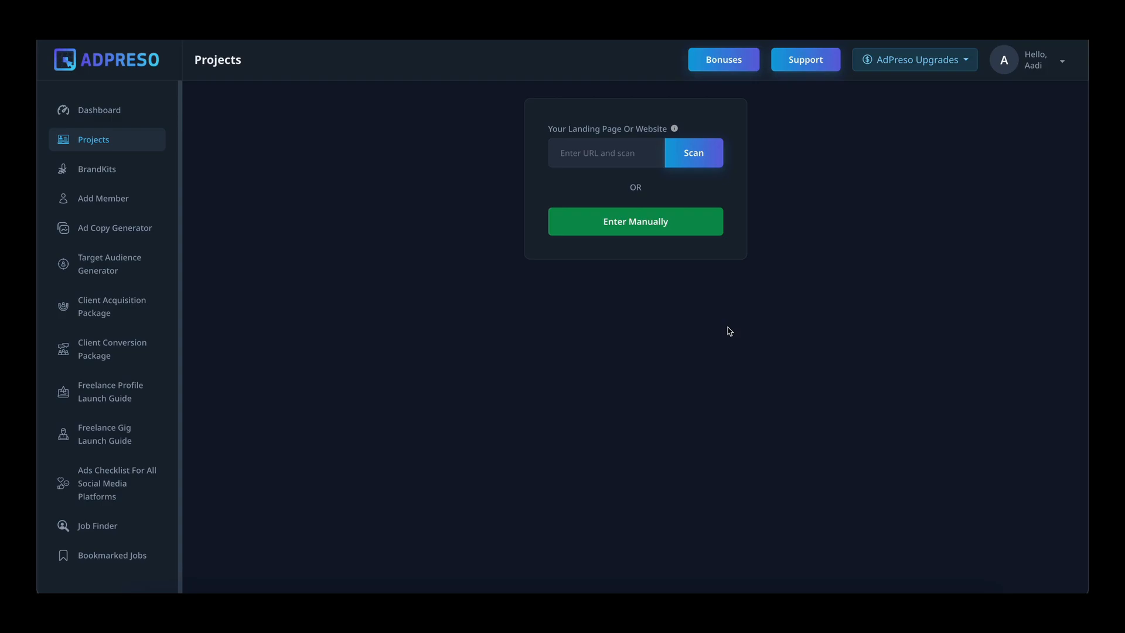
Look at the manual product details form and return to the landing page scan option
{"action": "left_click", "coordinate": [623, 223]}
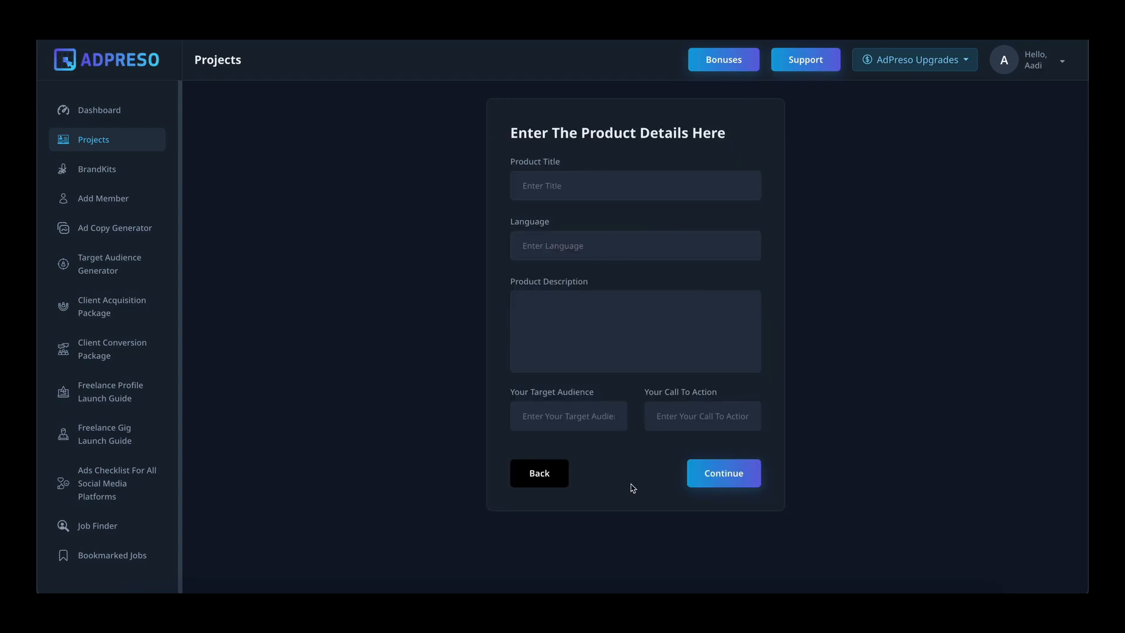
{"action": "left_click", "coordinate": [604, 192]}
{"action": "left_click", "coordinate": [550, 192]}
{"action": "left_click", "coordinate": [562, 473]}
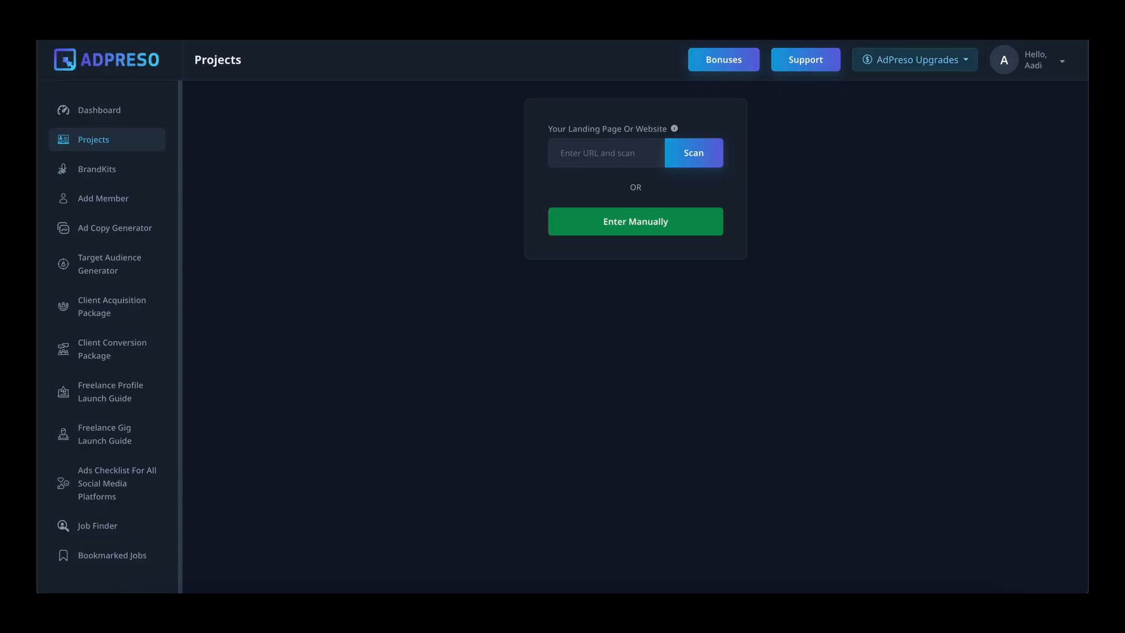
Scan the product's website to fill in the product details and read through the generated description
{"action": "left_click", "coordinate": [567, 150]}
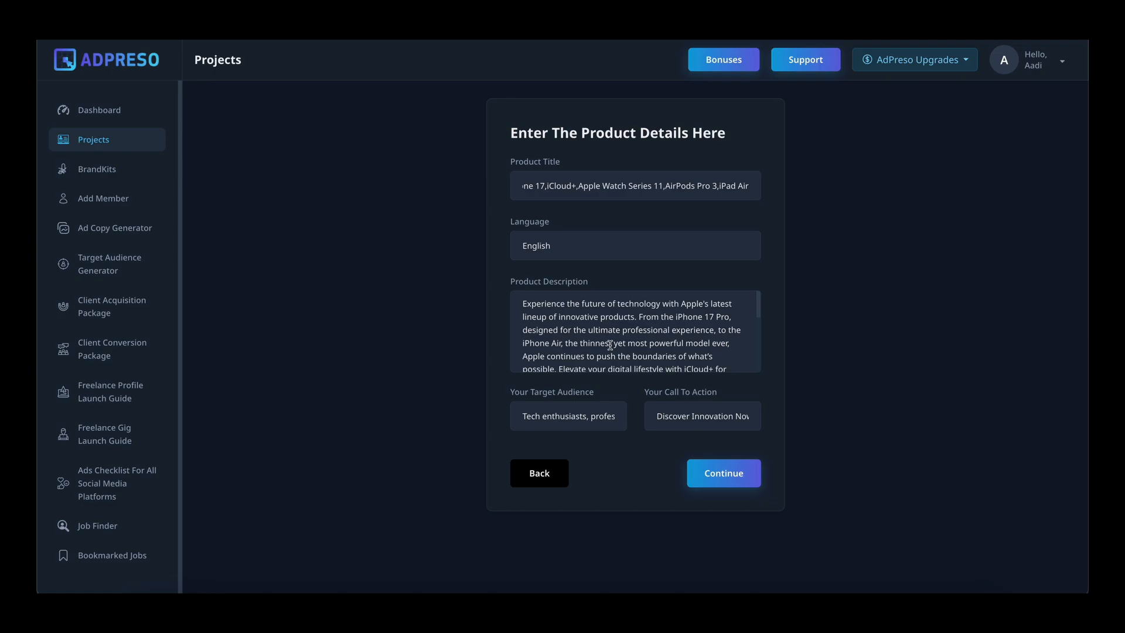
{"action": "scroll", "coordinate": [610, 345], "scroll_direction": "down", "scroll_amount": 10}
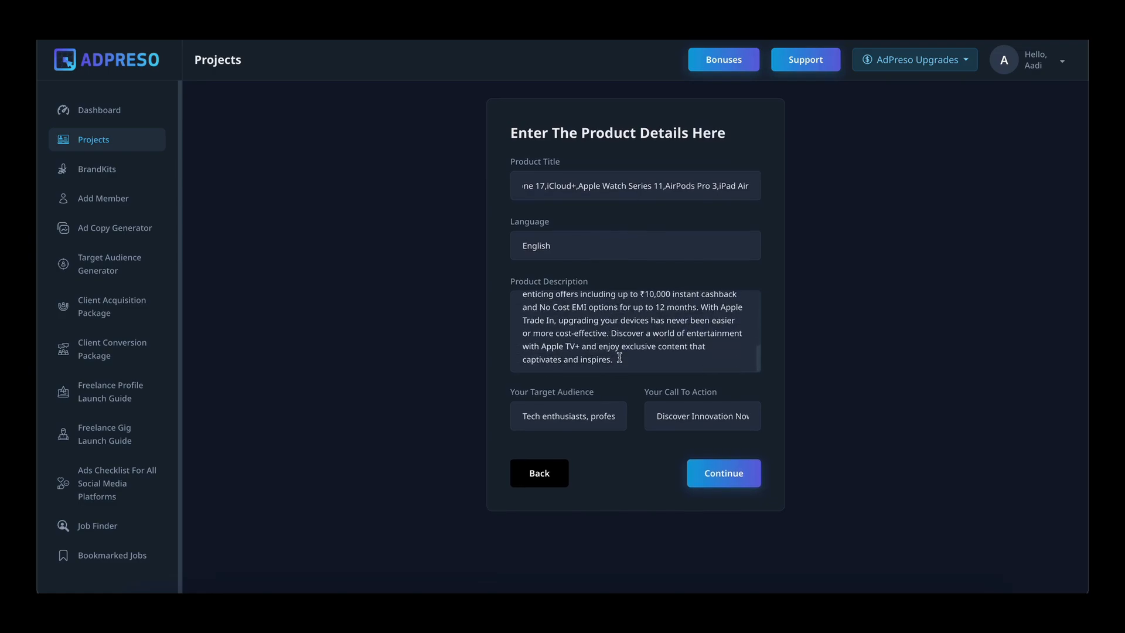
{"action": "scroll", "coordinate": [620, 358], "scroll_direction": "up", "scroll_amount": 10}
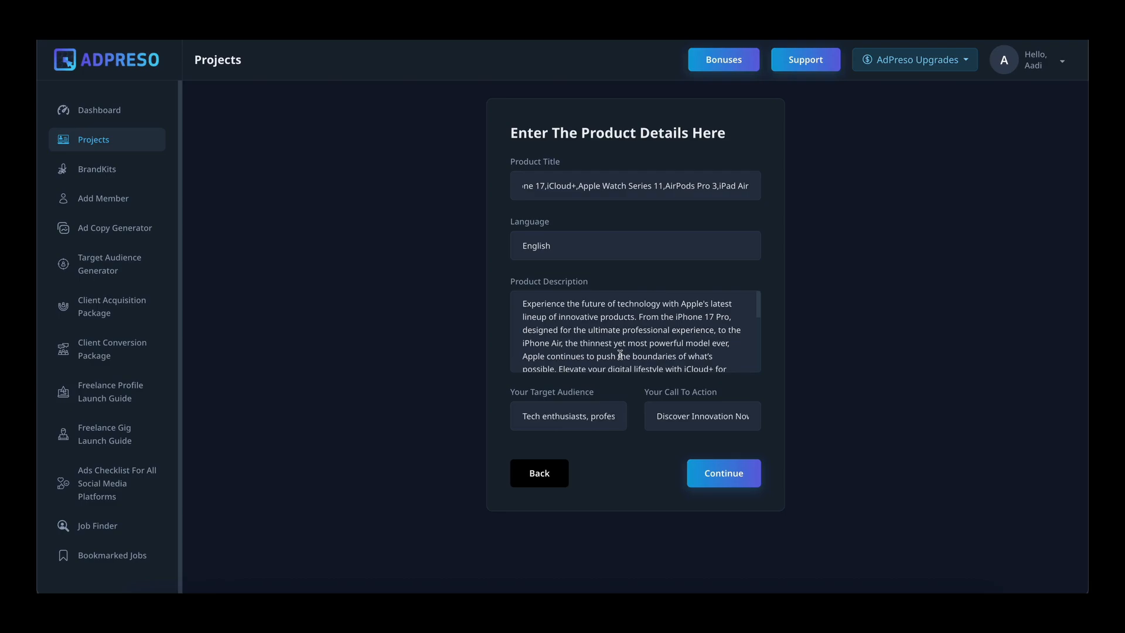
Read the full target audience and call to action texts, and continue to the ad design settings
{"action": "scroll", "coordinate": [596, 415], "scroll_direction": "right", "scroll_amount": 3}
{"action": "scroll", "coordinate": [596, 416], "scroll_direction": "left", "scroll_amount": 3}
{"action": "scroll", "coordinate": [595, 420], "scroll_direction": "right", "scroll_amount": 5}
{"action": "scroll", "coordinate": [594, 420], "scroll_direction": "right", "scroll_amount": 5}
{"action": "scroll", "coordinate": [595, 420], "scroll_direction": "right", "scroll_amount": 4}
{"action": "scroll", "coordinate": [707, 415], "scroll_direction": "right", "scroll_amount": 1}
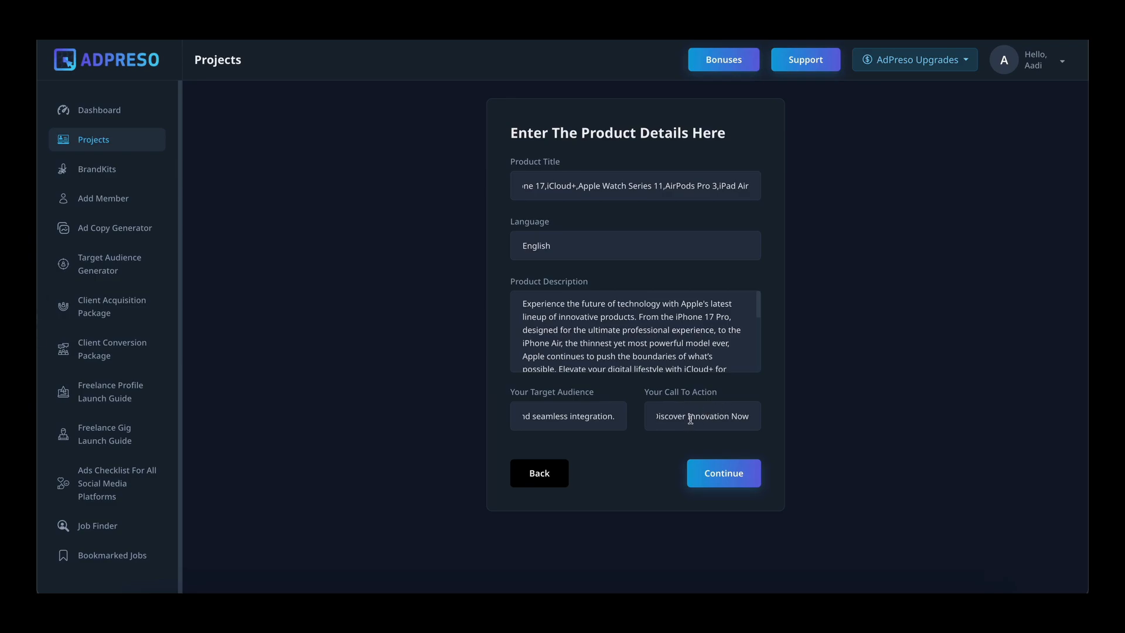
{"action": "scroll", "coordinate": [691, 419], "scroll_direction": "left", "scroll_amount": 1}
{"action": "left_click", "coordinate": [695, 485]}
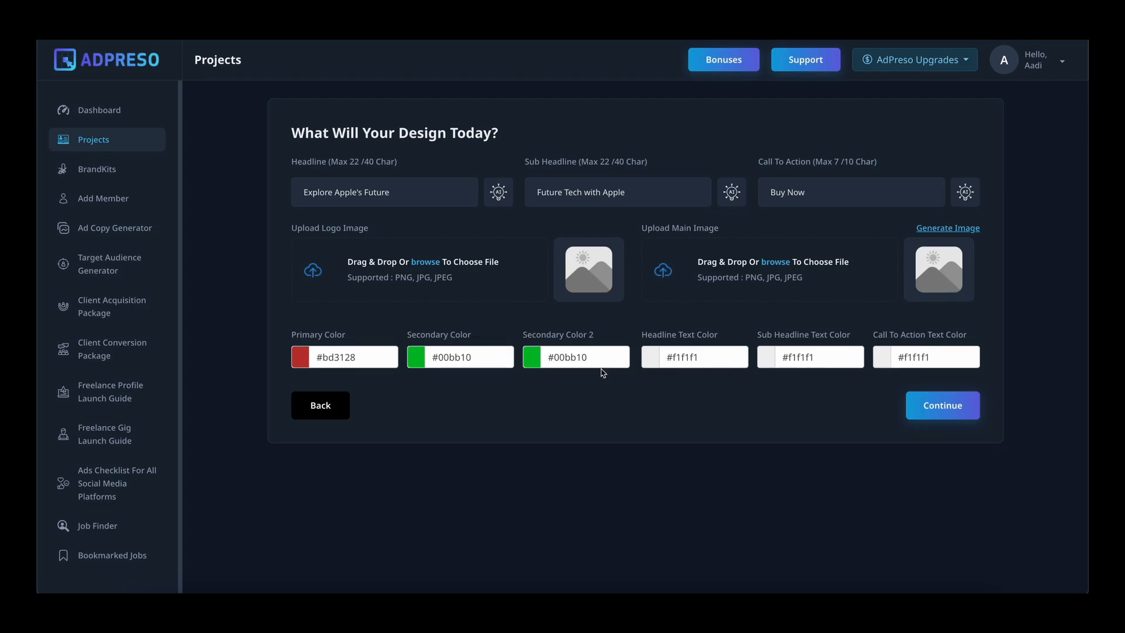
Examine the AI suggestions offered for the headline, sub headline and call to action
{"action": "left_click", "coordinate": [500, 200]}
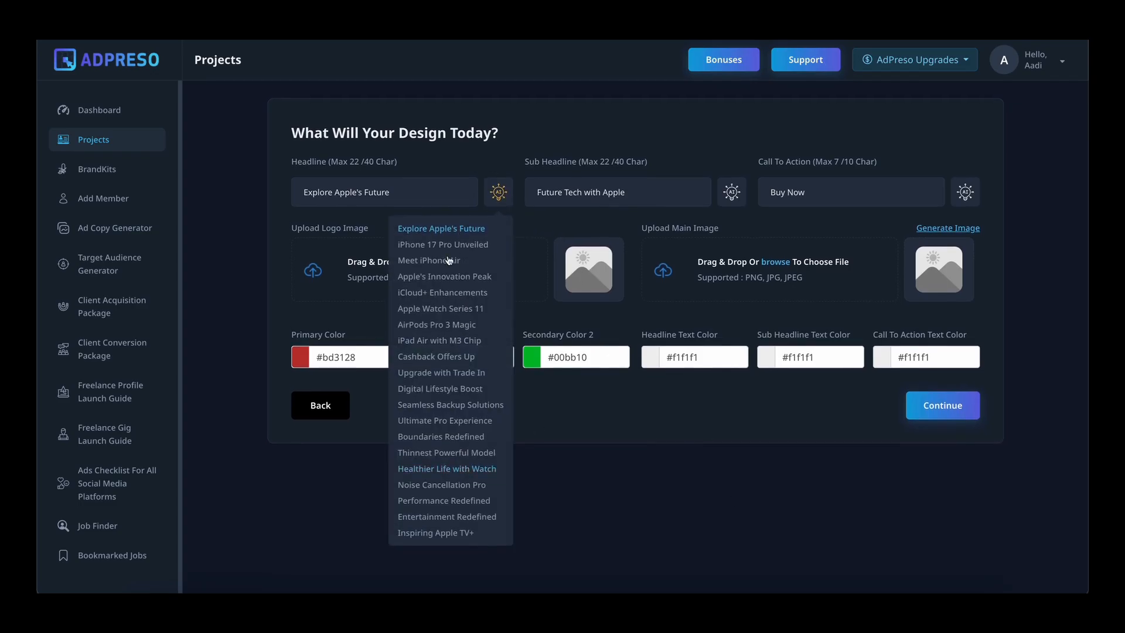
{"action": "left_click", "coordinate": [731, 192]}
{"action": "left_click", "coordinate": [965, 191]}
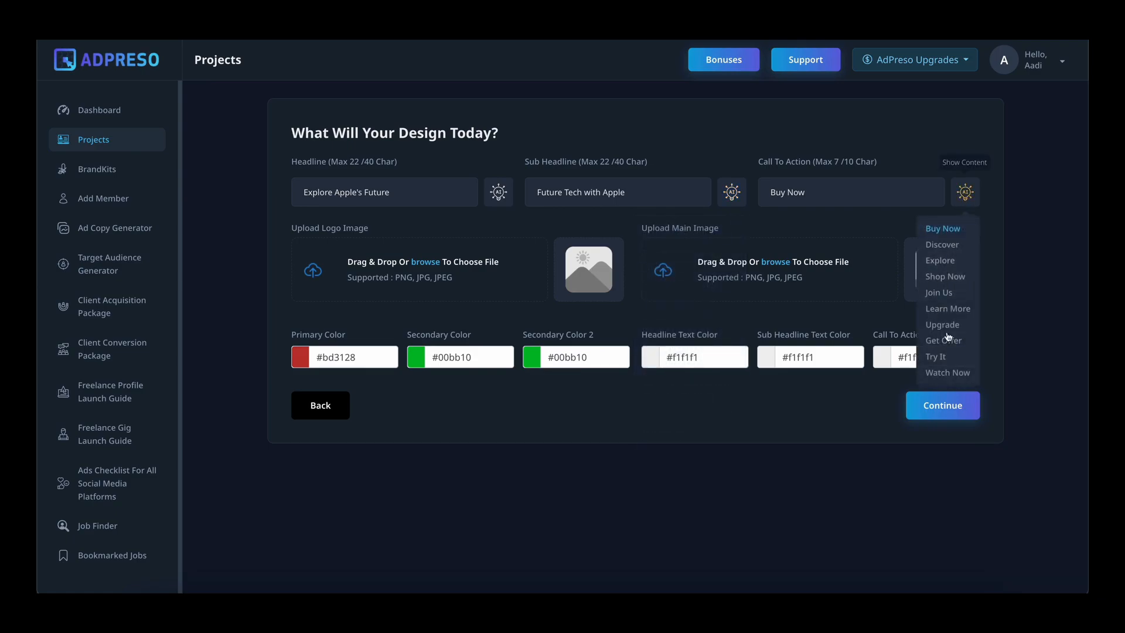
Set the headline to "Apple's Innovation Peak", the sub headline to "Up to ₹10K Cashback" and the call to action to "Explore" from the AI suggestions
{"action": "left_click", "coordinate": [497, 196]}
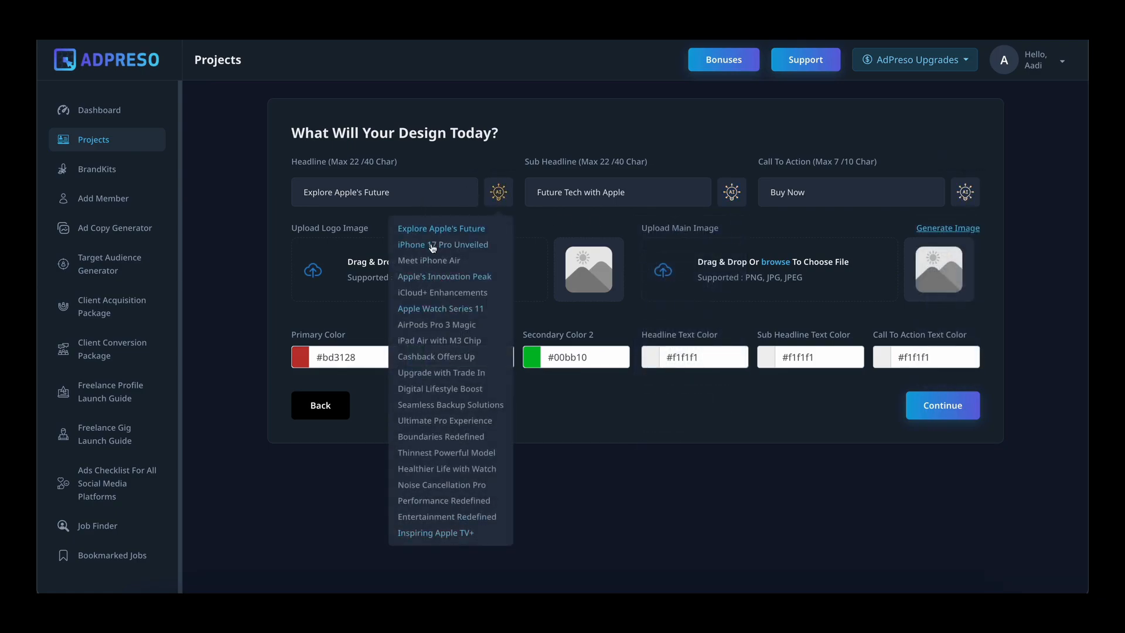
{"action": "left_click", "coordinate": [431, 277]}
{"action": "left_click", "coordinate": [732, 192]}
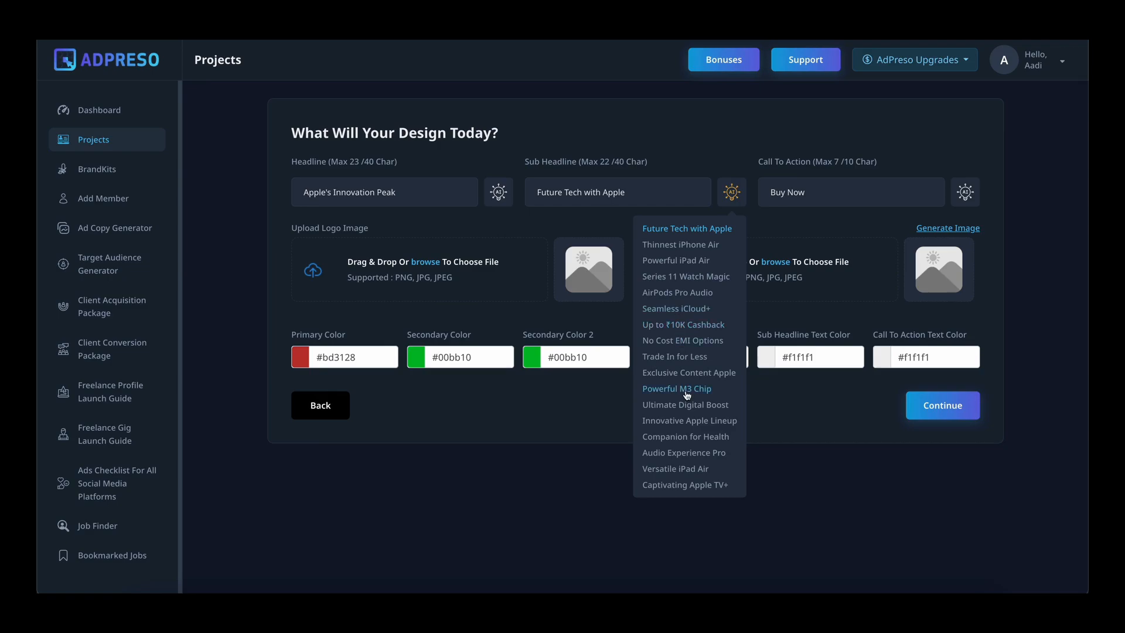
{"action": "left_click", "coordinate": [674, 324]}
{"action": "left_click", "coordinate": [965, 192]}
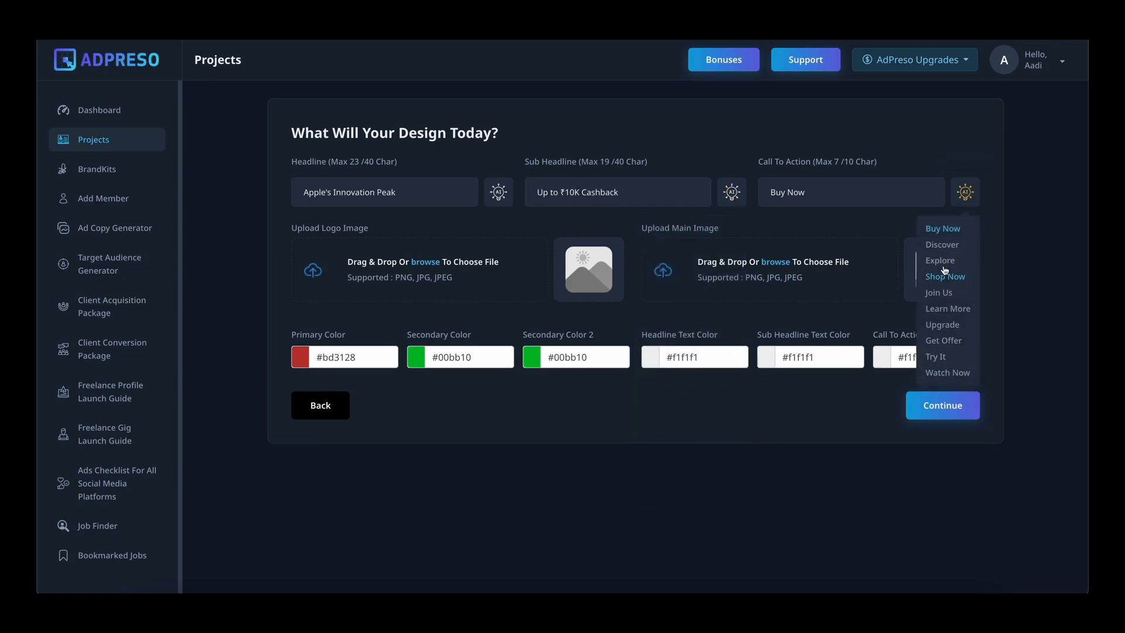
{"action": "left_click", "coordinate": [944, 268]}
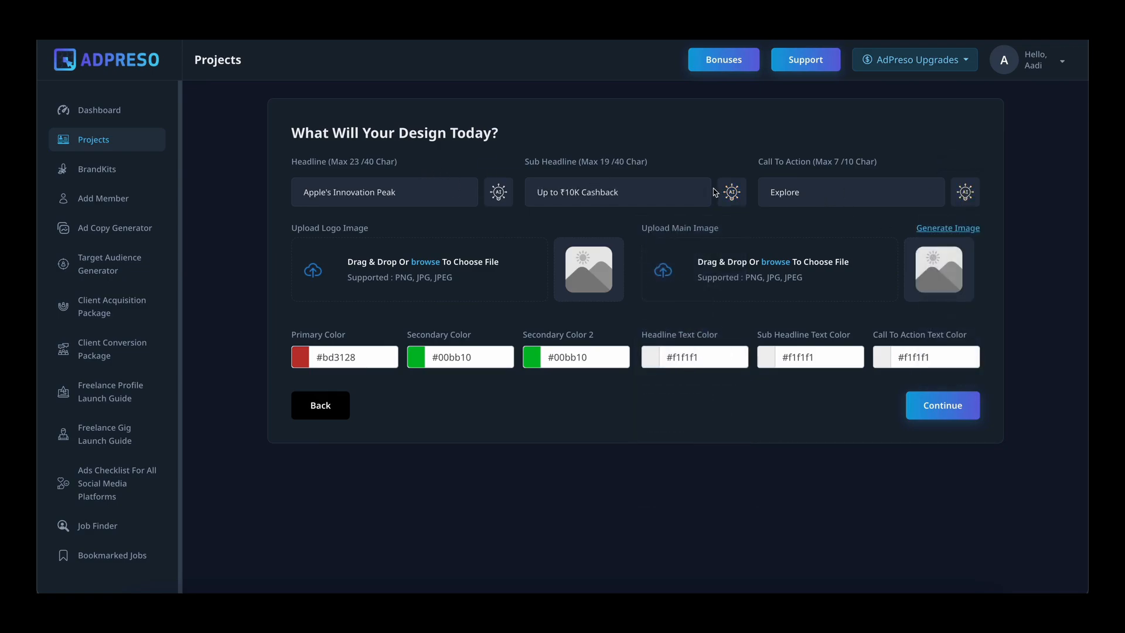
Try adding "Experience" in front of the headline and remove it again
{"action": "left_click", "coordinate": [435, 198]}
{"action": "left_click", "coordinate": [304, 189]}
{"action": "type", "text": "Experience"}
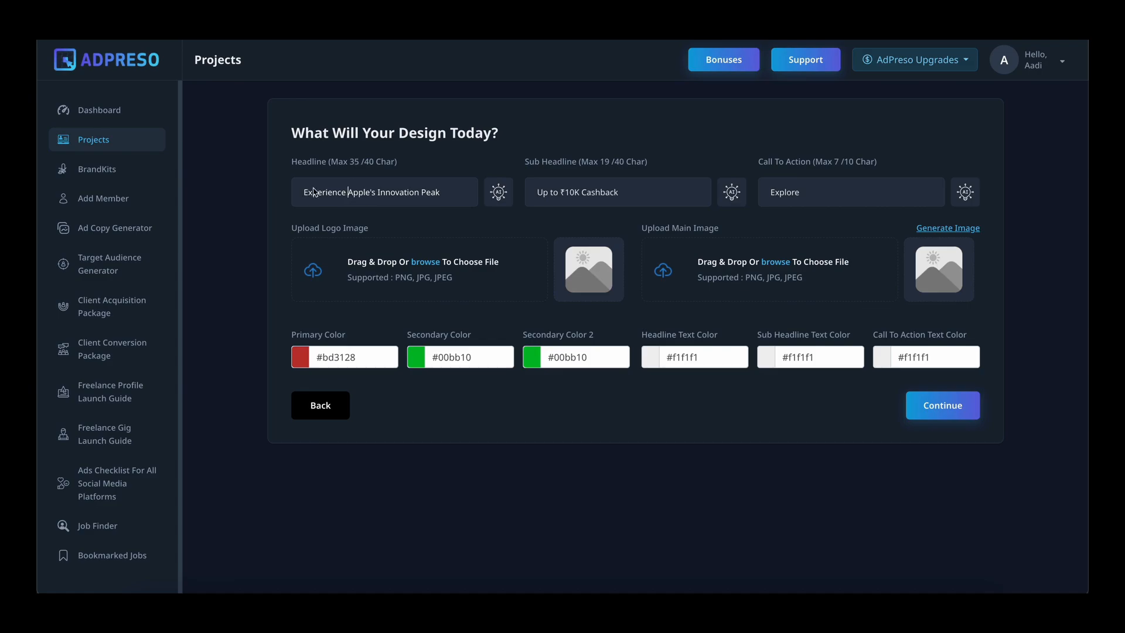
{"action": "key", "text": "BackSpace"}
{"action": "key", "text": "BackSpace"}
{"action": "key", "text": "BackSpace"}
{"action": "key", "text": "BackSpace"}
{"action": "key", "text": "BackSpace"}
{"action": "key", "text": "BackSpace"}
{"action": "key", "text": "BackSpace"}
{"action": "key", "text": "BackSpace"}
{"action": "key", "text": "BackSpace"}
{"action": "key", "text": "BackSpace"}
{"action": "key", "text": "BackSpace"}
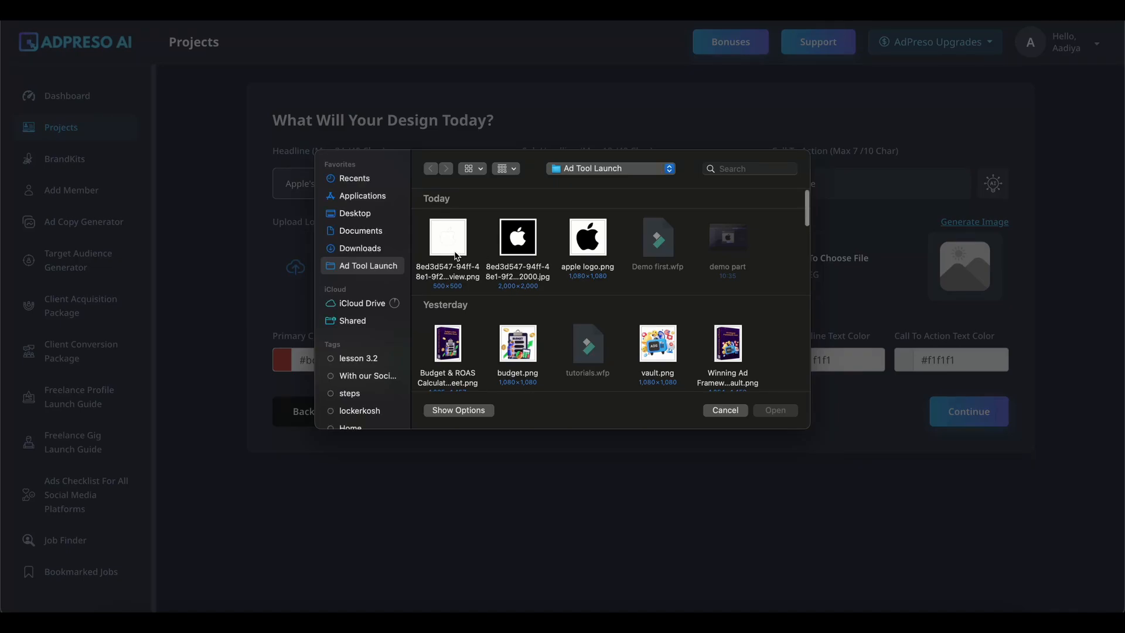
Upload the white Apple logo PNG from the Ad Tool Launch folder as the logo, using the main image uncropped
{"action": "left_click", "coordinate": [448, 238]}
{"action": "key", "text": "space"}
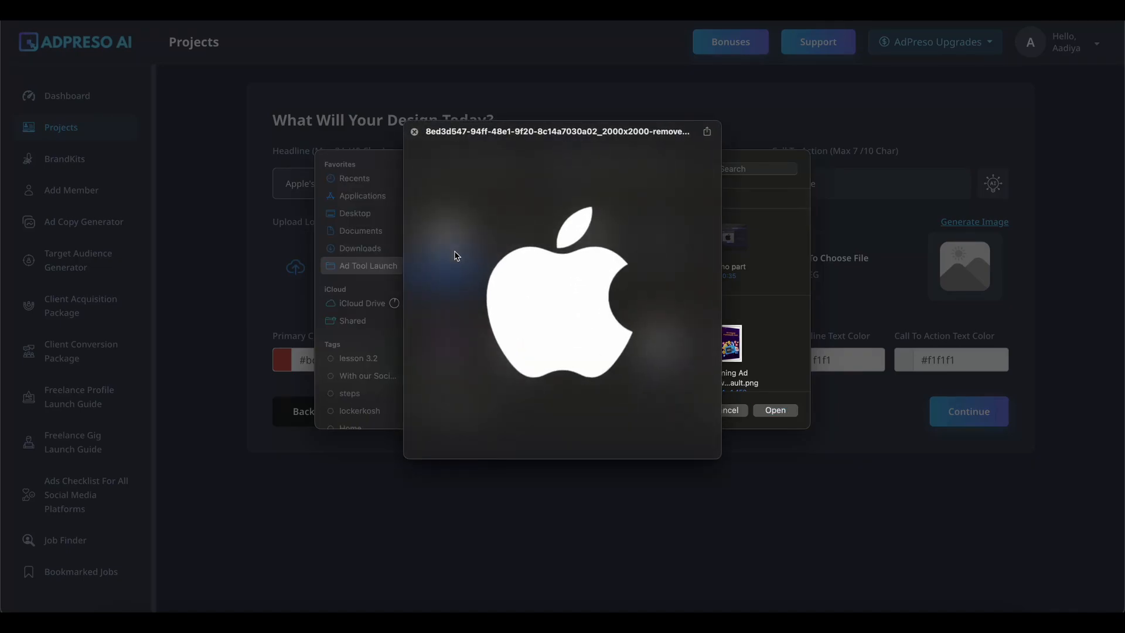
{"action": "left_click", "coordinate": [415, 132]}
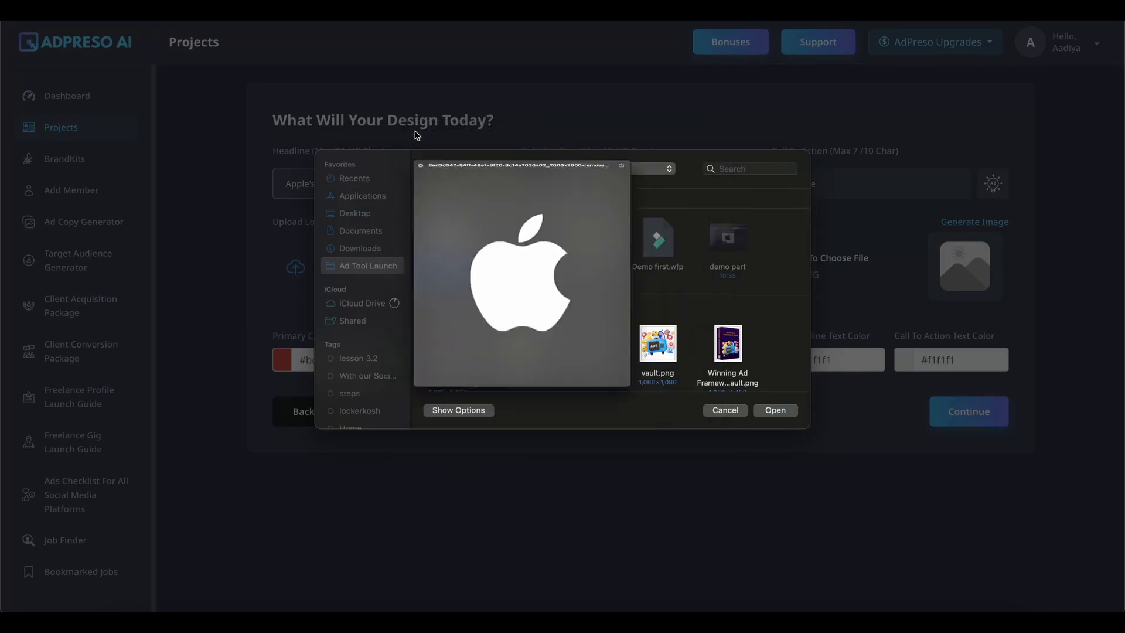
{"action": "left_click", "coordinate": [774, 410]}
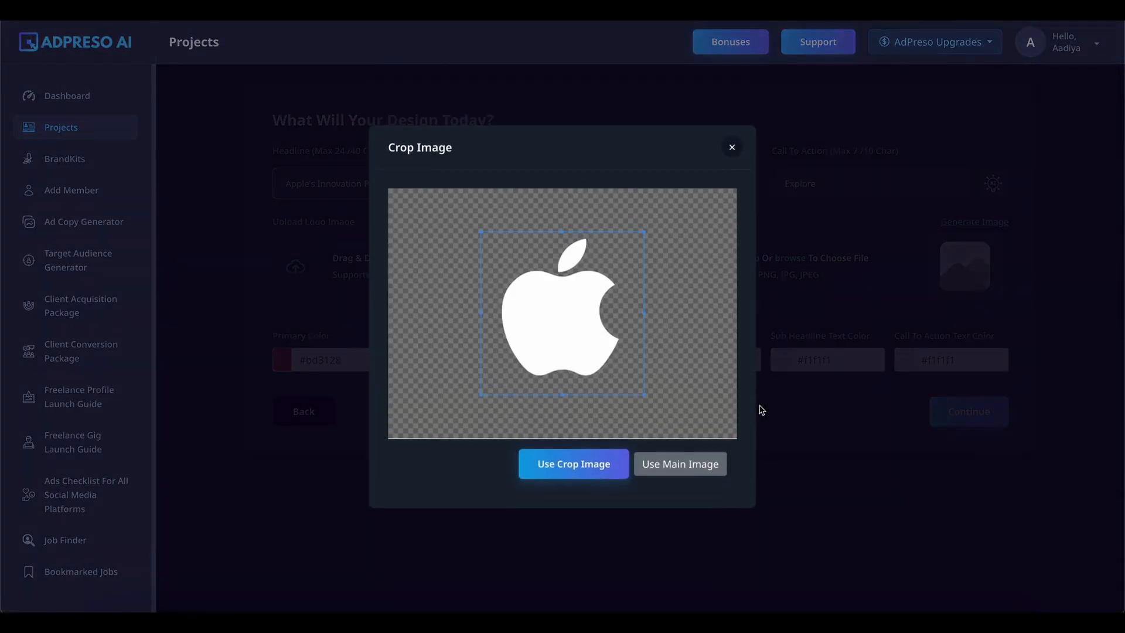
{"action": "left_click", "coordinate": [680, 471]}
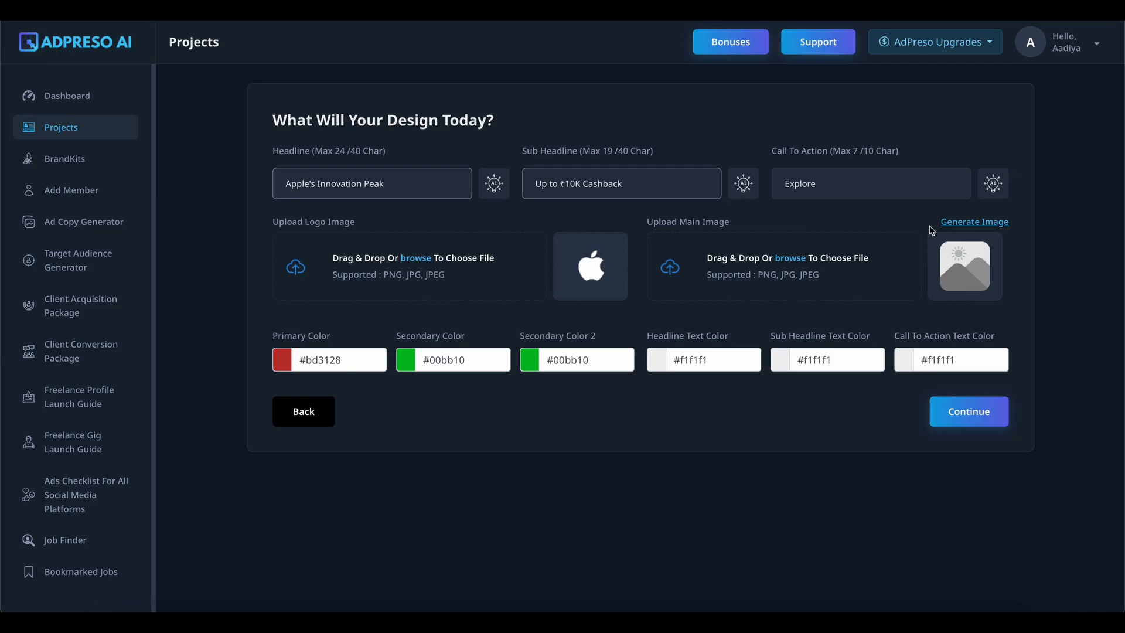
Search Pixabay for "apple products" as the main image, load more results, and look through them
{"action": "left_click", "coordinate": [966, 224]}
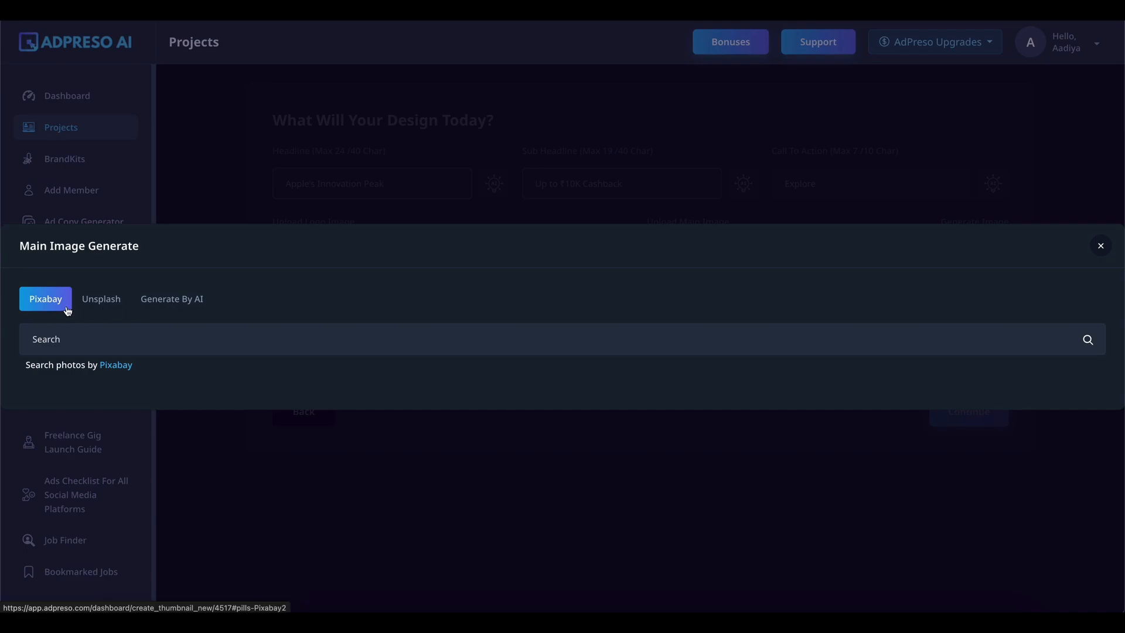
{"action": "left_click", "coordinate": [65, 340]}
{"action": "type", "text": "apple"}
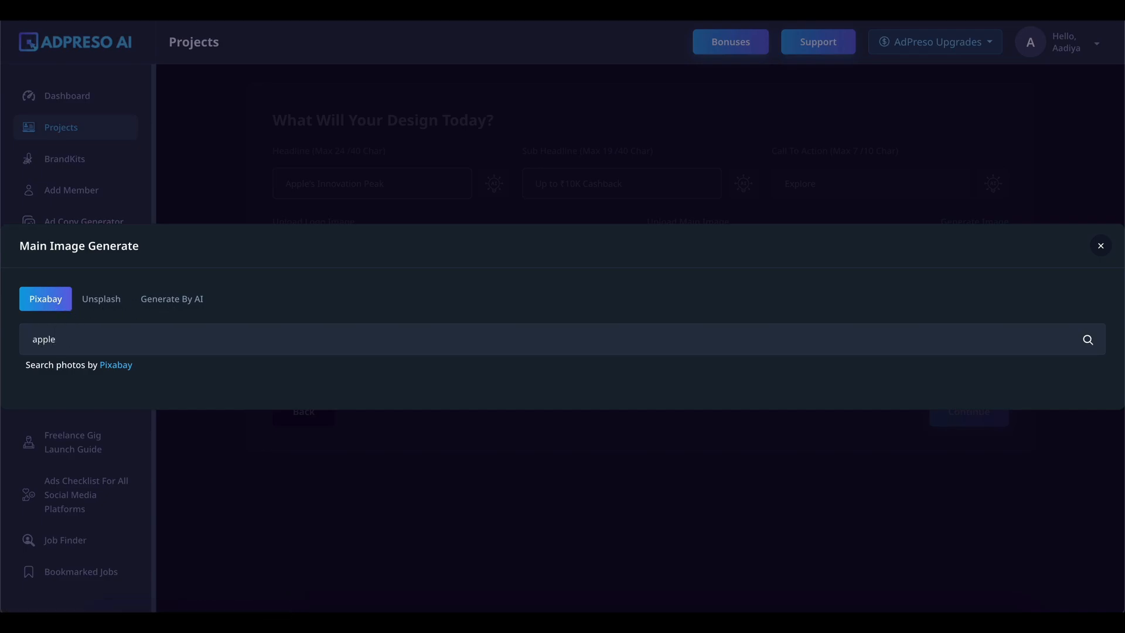
{"action": "type", "text": " products"}
{"action": "left_click", "coordinate": [1088, 340]}
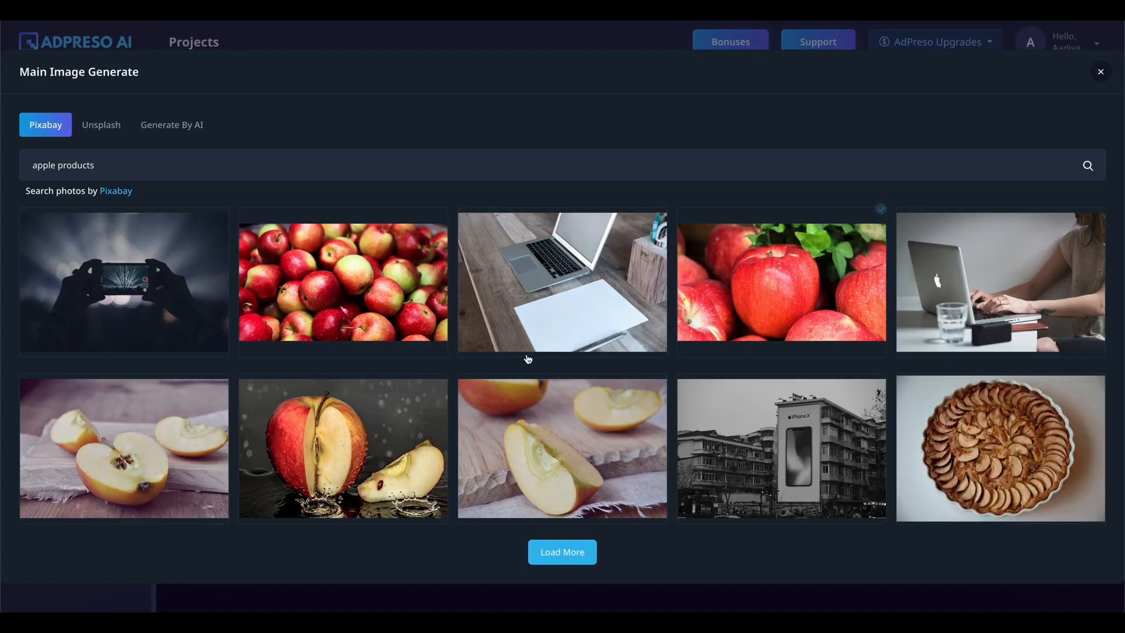
{"action": "left_click", "coordinate": [576, 561]}
{"action": "scroll", "coordinate": [711, 523], "scroll_direction": "down", "scroll_amount": 8}
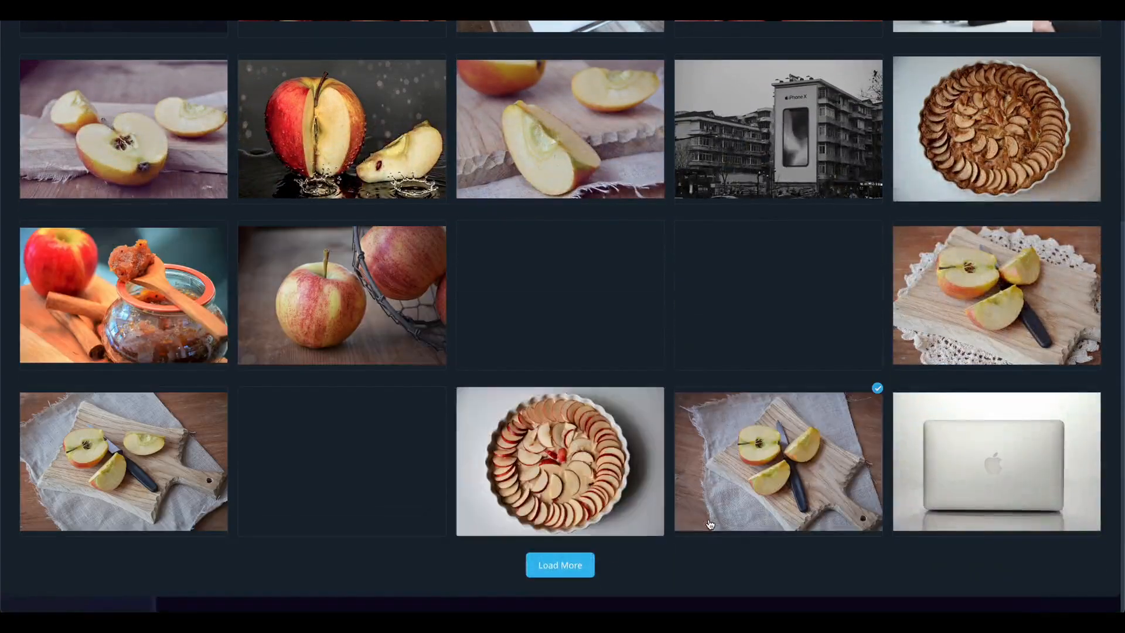
{"action": "scroll", "coordinate": [711, 523], "scroll_direction": "up", "scroll_amount": 8}
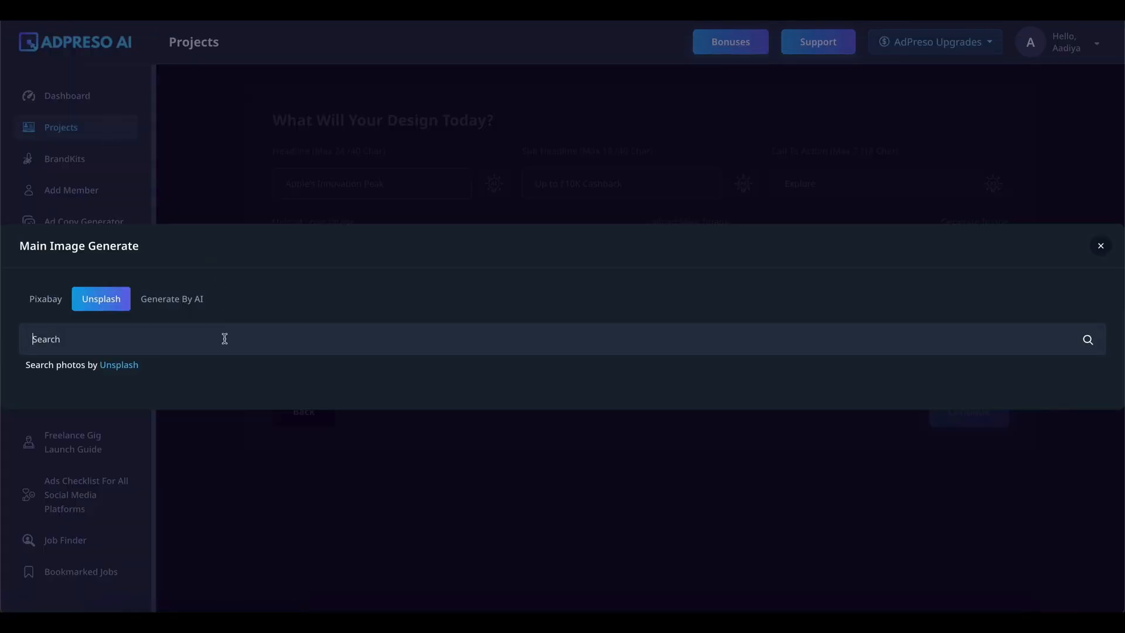
Search Unsplash for "Apple products" as the main image, load more results three times, and look through them
{"action": "type", "text": "Apple products"}
{"action": "left_click", "coordinate": [1088, 342]}
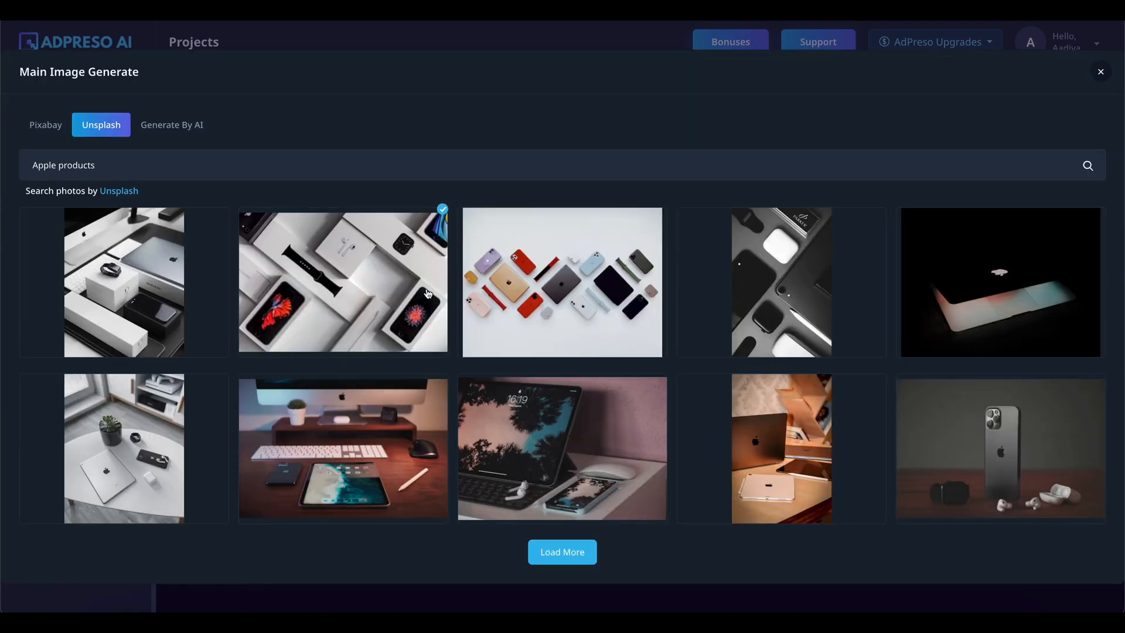
{"action": "left_click", "coordinate": [551, 553]}
{"action": "scroll", "coordinate": [561, 567], "scroll_direction": "down", "scroll_amount": 5}
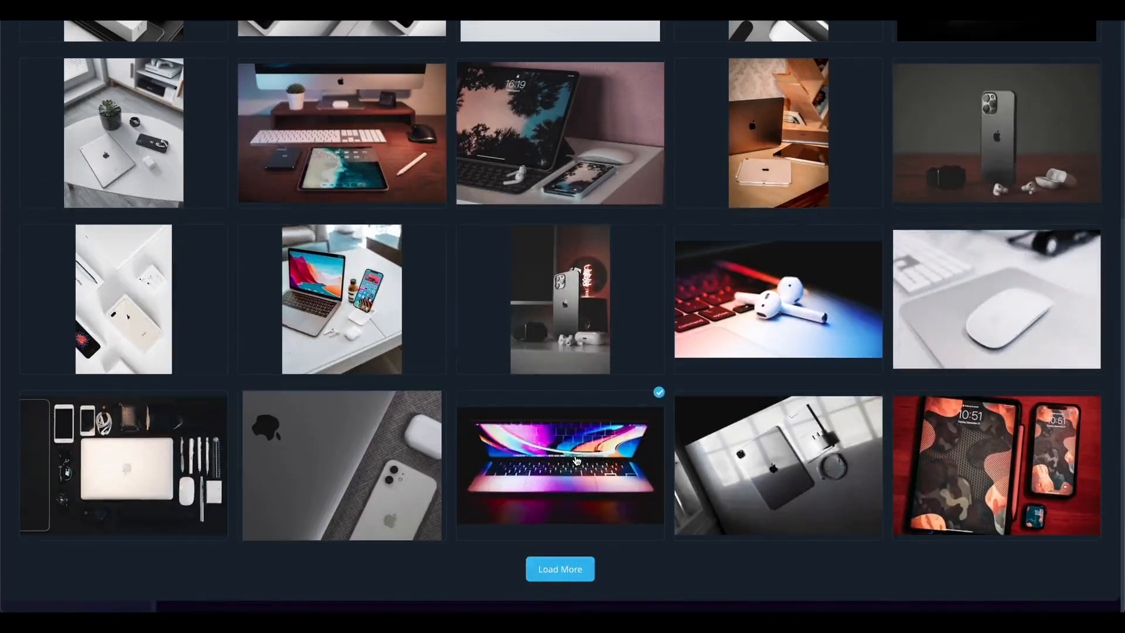
{"action": "left_click", "coordinate": [562, 567]}
{"action": "scroll", "coordinate": [561, 566], "scroll_direction": "down", "scroll_amount": 5}
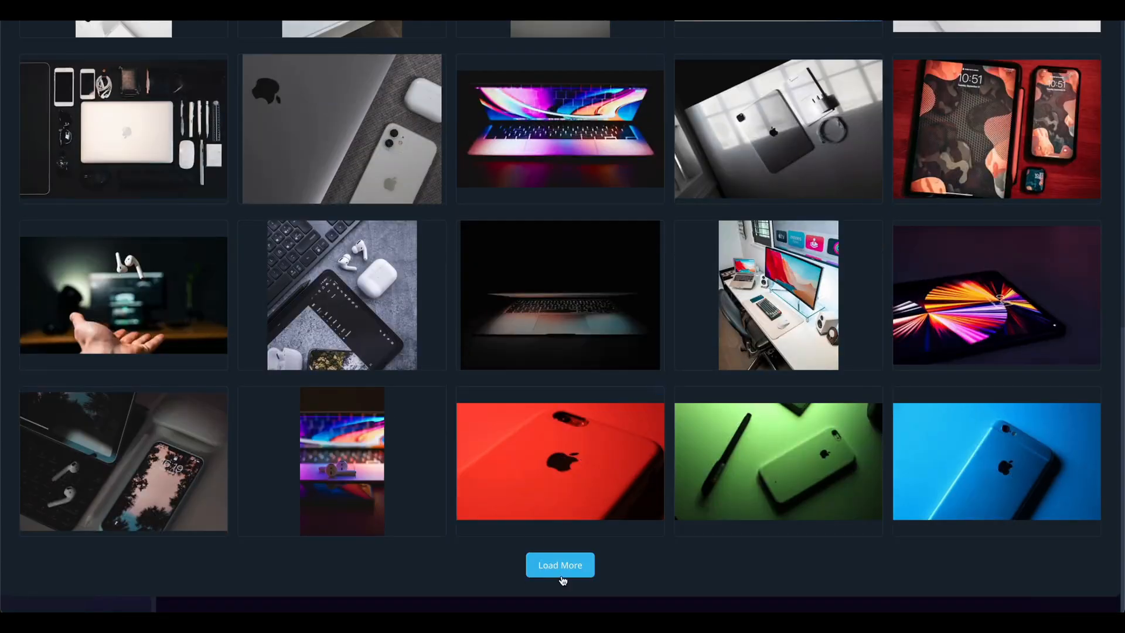
{"action": "left_click", "coordinate": [562, 567]}
{"action": "scroll", "coordinate": [578, 484], "scroll_direction": "down", "scroll_amount": 5}
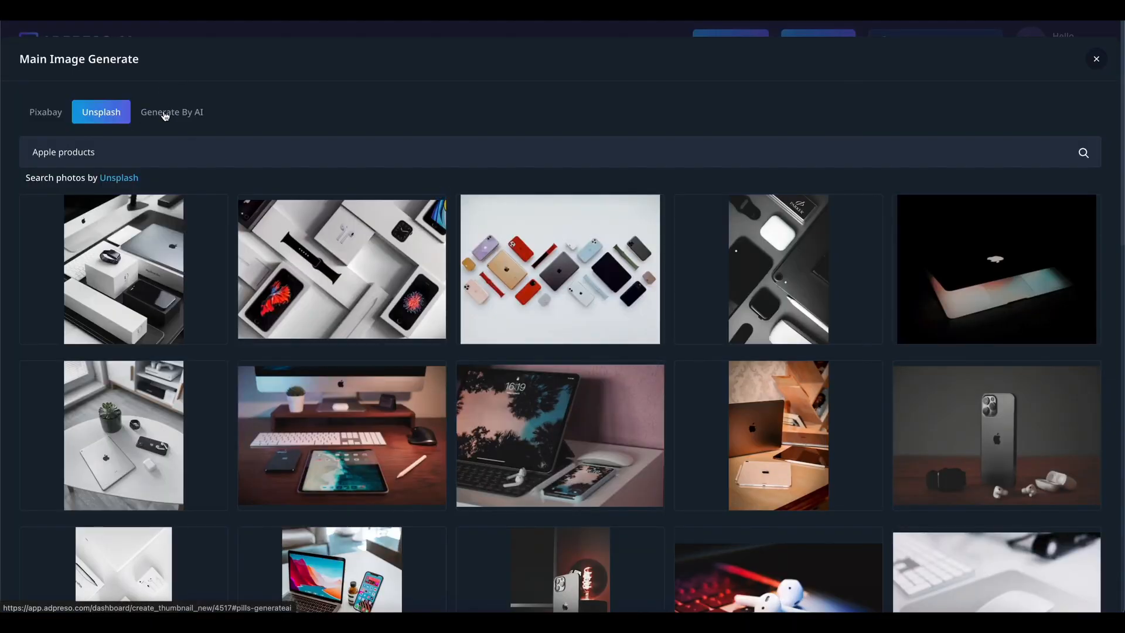
Enter the AI main image prompt "generate an image in which you are showing all the apple products like macbook, iphone, ipad, earpods"
{"action": "left_click", "coordinate": [196, 117]}
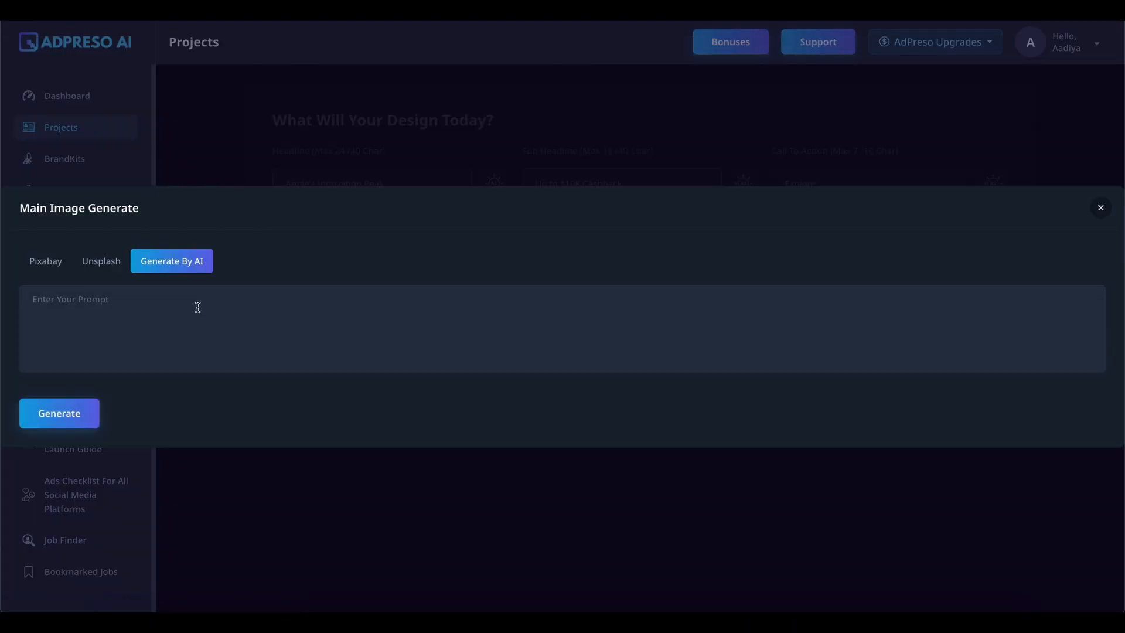
{"action": "left_click", "coordinate": [198, 306]}
{"action": "type", "text": "g"}
{"action": "key", "text": "BackSpace"}
{"action": "type", "text": "generate an image in which you are showing all the appl"}
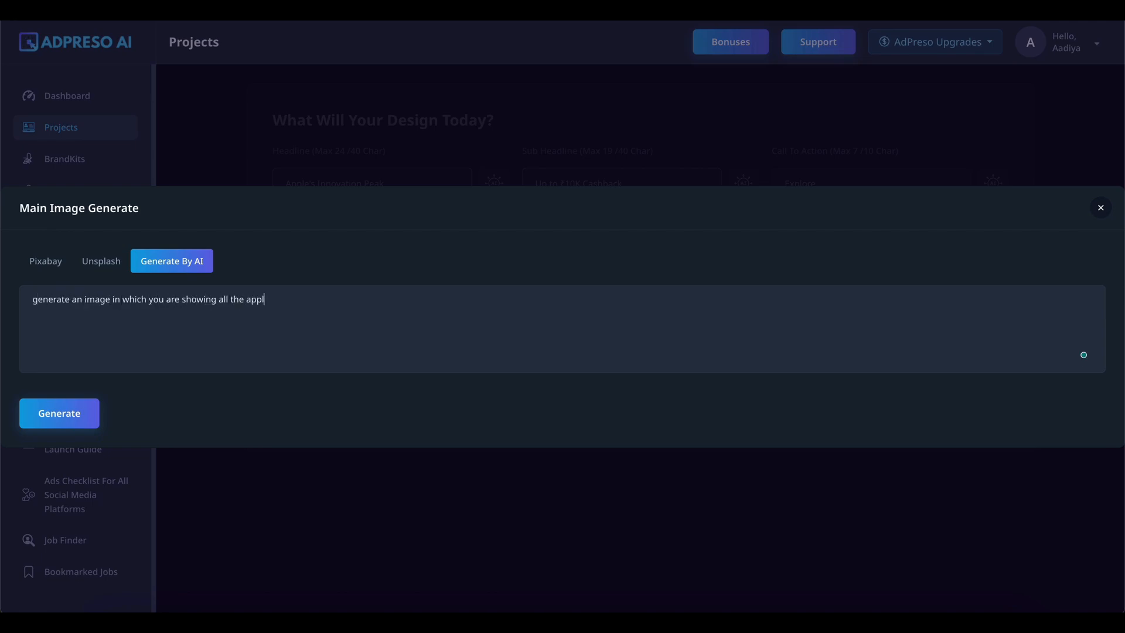
{"action": "type", "text": "e products like macbook, iphone, ipad,"}
{"action": "left_click", "coordinate": [1084, 354]}
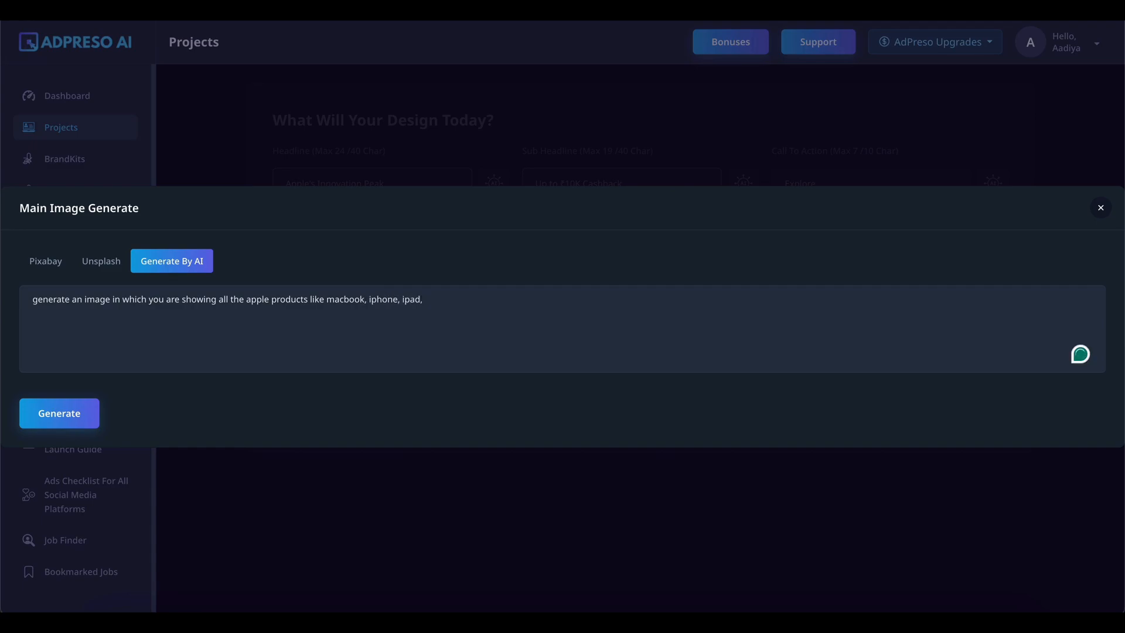
{"action": "type", "text": "ear[pods,"}
{"action": "key", "text": "BackSpace"}
{"action": "key", "text": "BackSpace"}
{"action": "key", "text": "BackSpace"}
{"action": "key", "text": "BackSpace"}
{"action": "key", "text": "BackSpace"}
{"action": "key", "text": "BackSpace"}
{"action": "key", "text": "BackSpace"}
Generate the AI image from the prompt and use it uncropped as the main image
{"action": "left_click", "coordinate": [75, 421]}
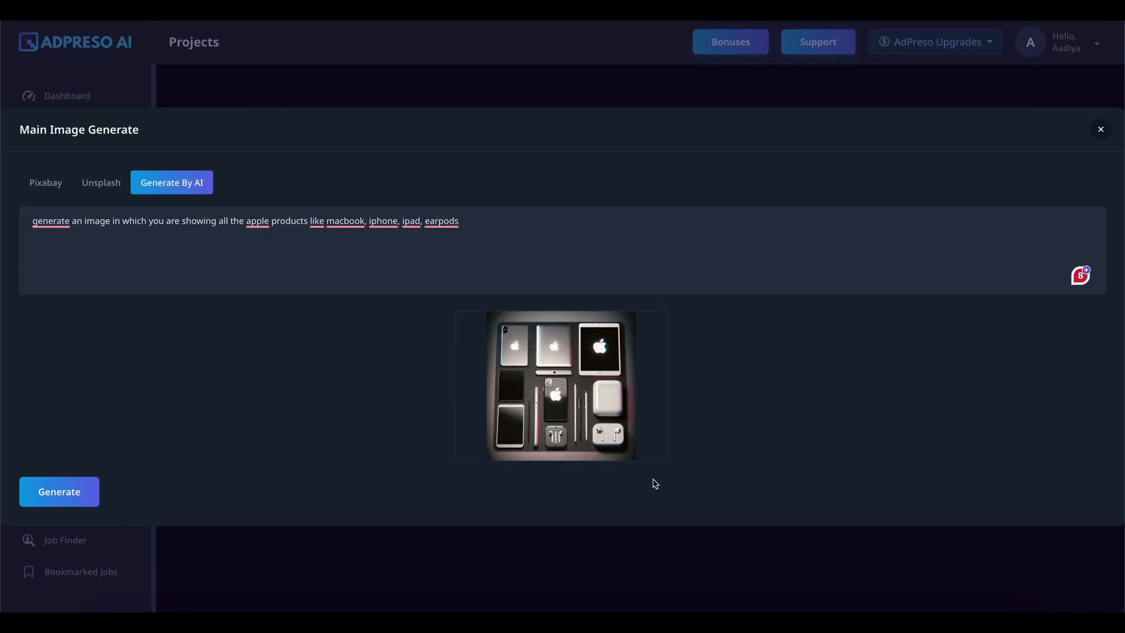
{"action": "left_click", "coordinate": [585, 388]}
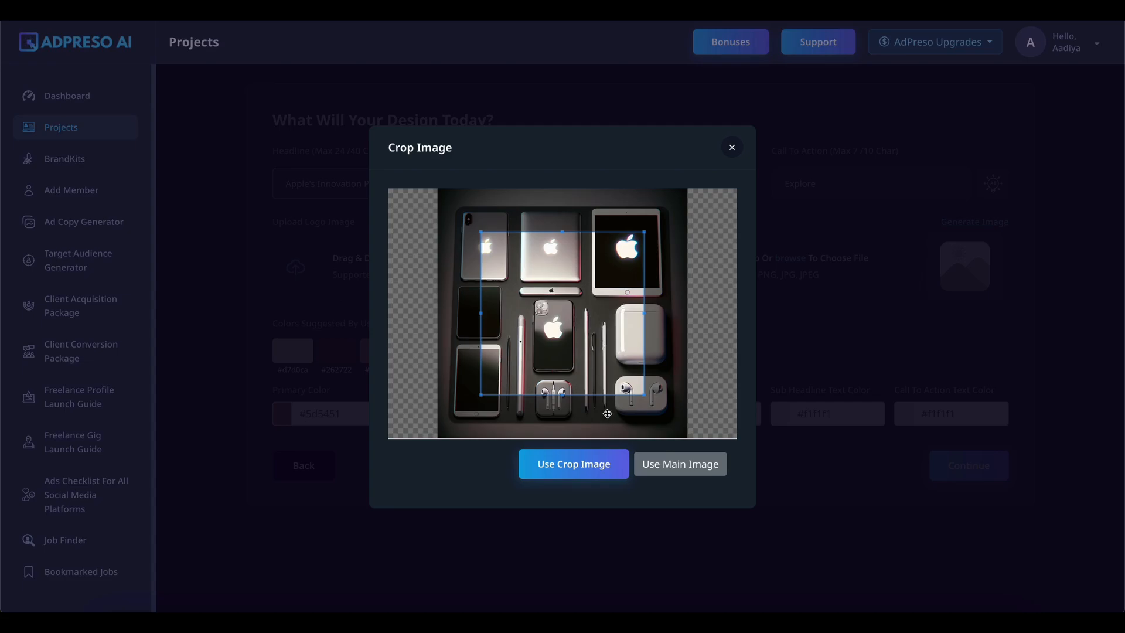
{"action": "left_click", "coordinate": [697, 465]}
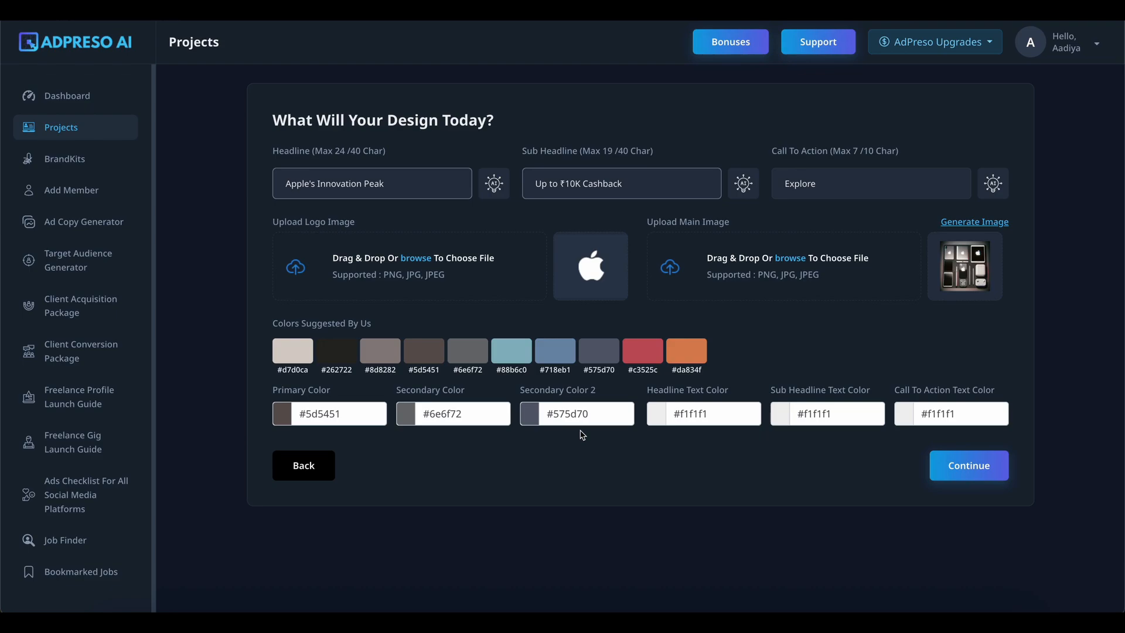
Upload the first iPad-AirPods-Apple JPG, the one ending in "min.jpg", from the Ad Tool Launch folder as the uncropped main image
{"action": "left_click", "coordinate": [791, 259]}
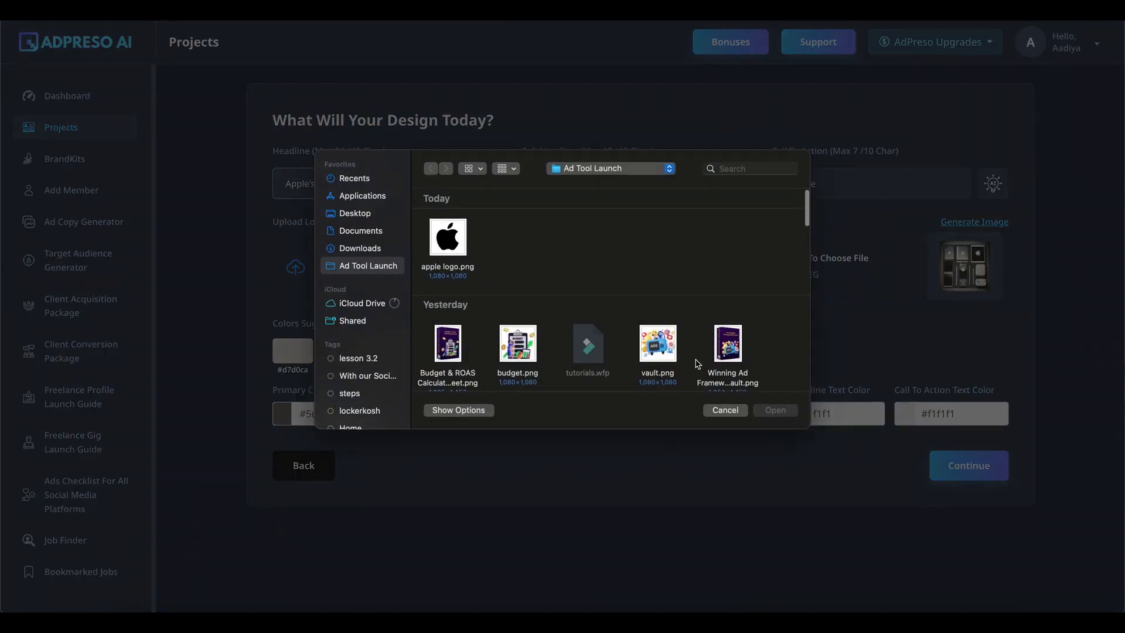
{"action": "scroll", "coordinate": [698, 364], "scroll_direction": "down", "scroll_amount": 5}
{"action": "left_click", "coordinate": [456, 285]}
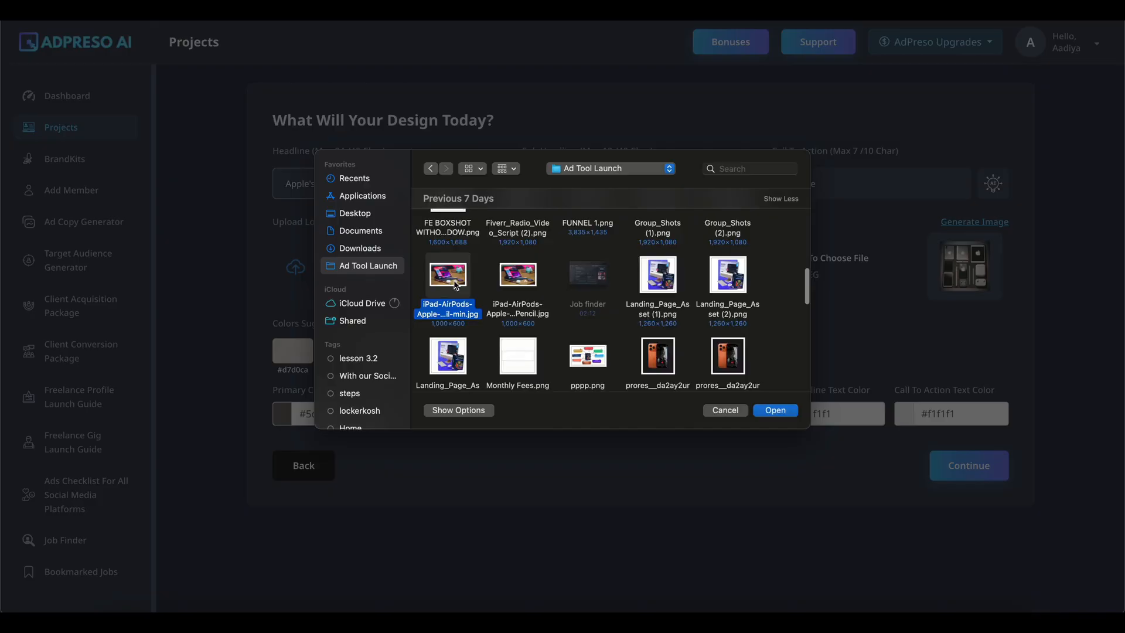
{"action": "left_click", "coordinate": [787, 412]}
{"action": "left_click", "coordinate": [698, 443]}
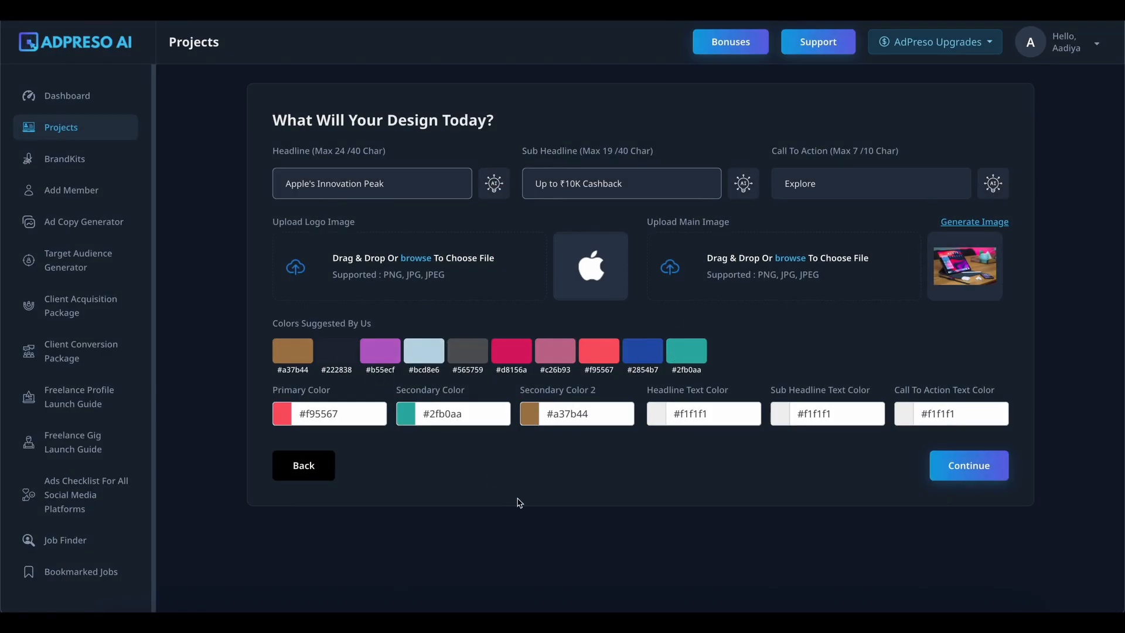
Set the primary color to the suggested blue #2854b7
{"action": "left_click", "coordinate": [643, 359]}
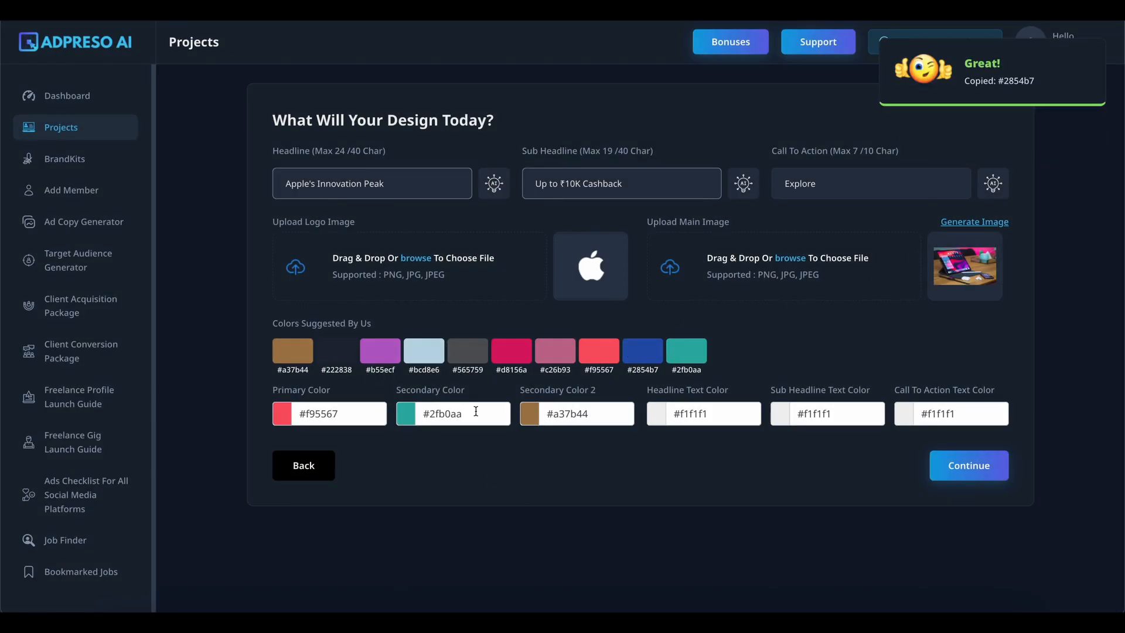
{"action": "left_click", "coordinate": [358, 415]}
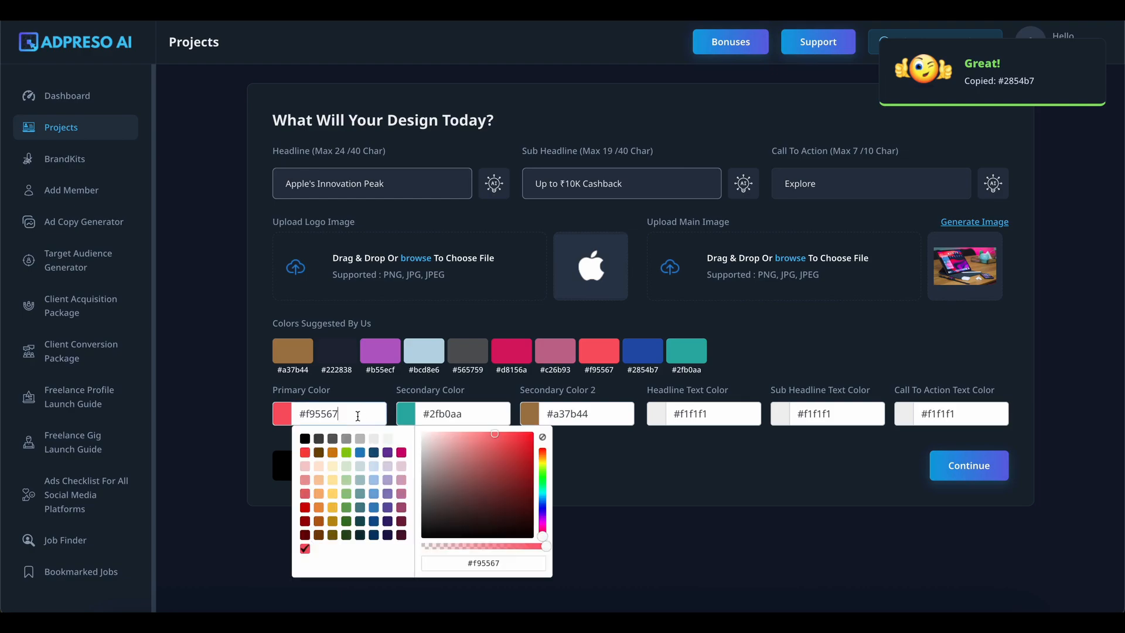
{"action": "key", "text": "ctrl+a"}
{"action": "type", "text": "#2854b7"}
{"action": "left_click", "coordinate": [659, 514]}
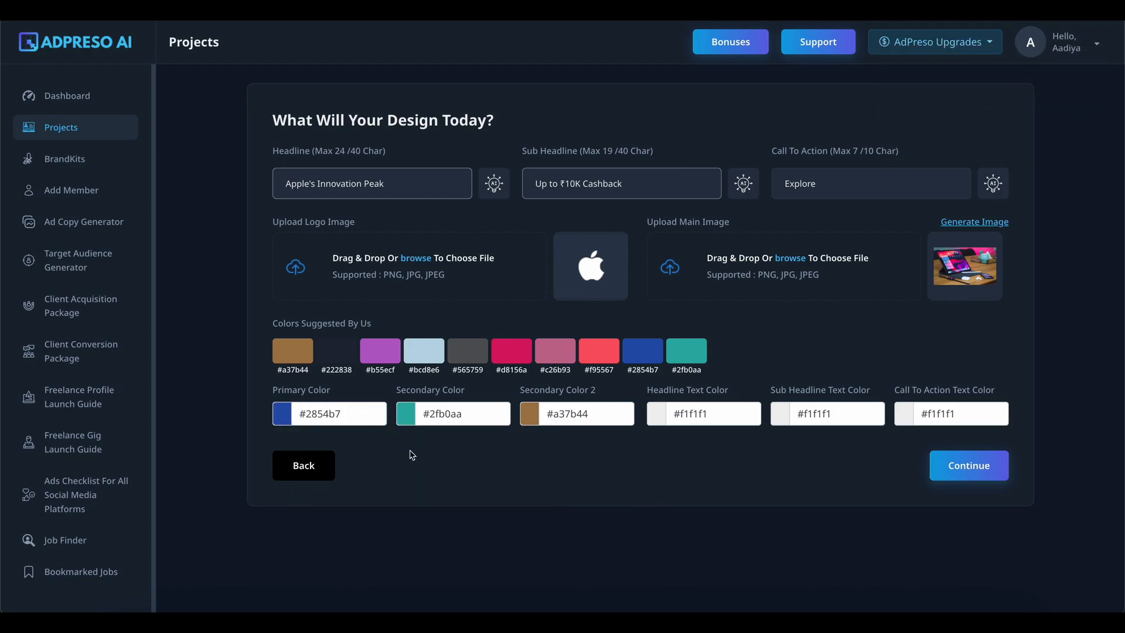
Set the secondary color to the suggested light blue #bcd8e6
{"action": "left_click", "coordinate": [434, 359]}
{"action": "left_click", "coordinate": [468, 410]}
{"action": "key", "text": "ctrl+a"}
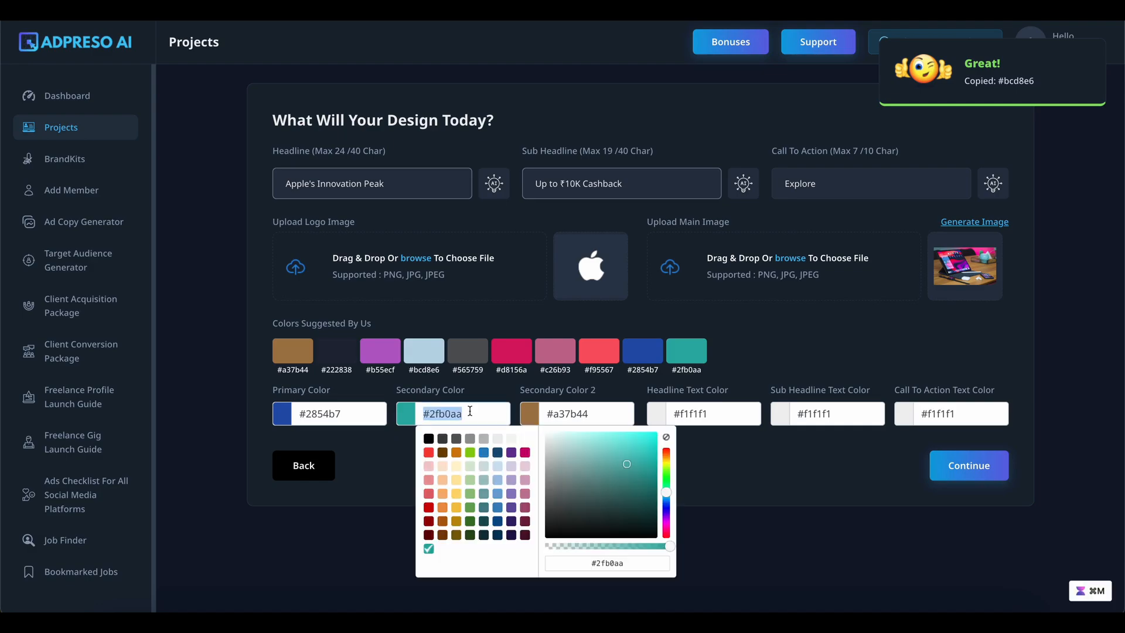
{"action": "key", "text": "ctrl+v"}
{"action": "left_click", "coordinate": [726, 487]}
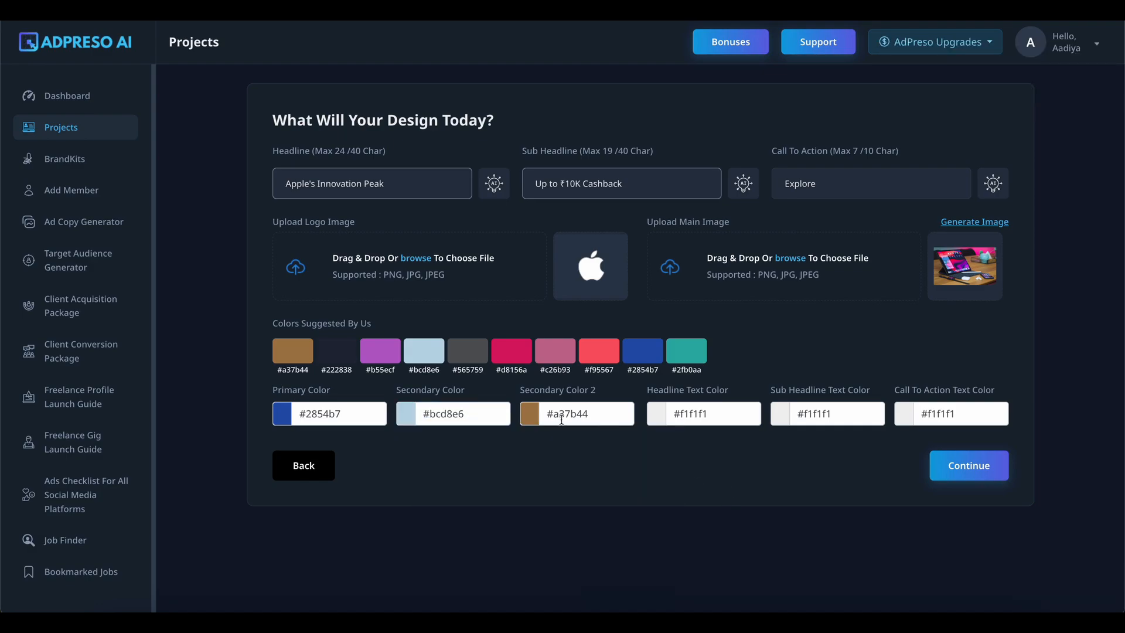
Set the headline, sub headline and call to action text colors to black #000000 and continue to the generated ad designs
{"action": "left_click", "coordinate": [684, 416]}
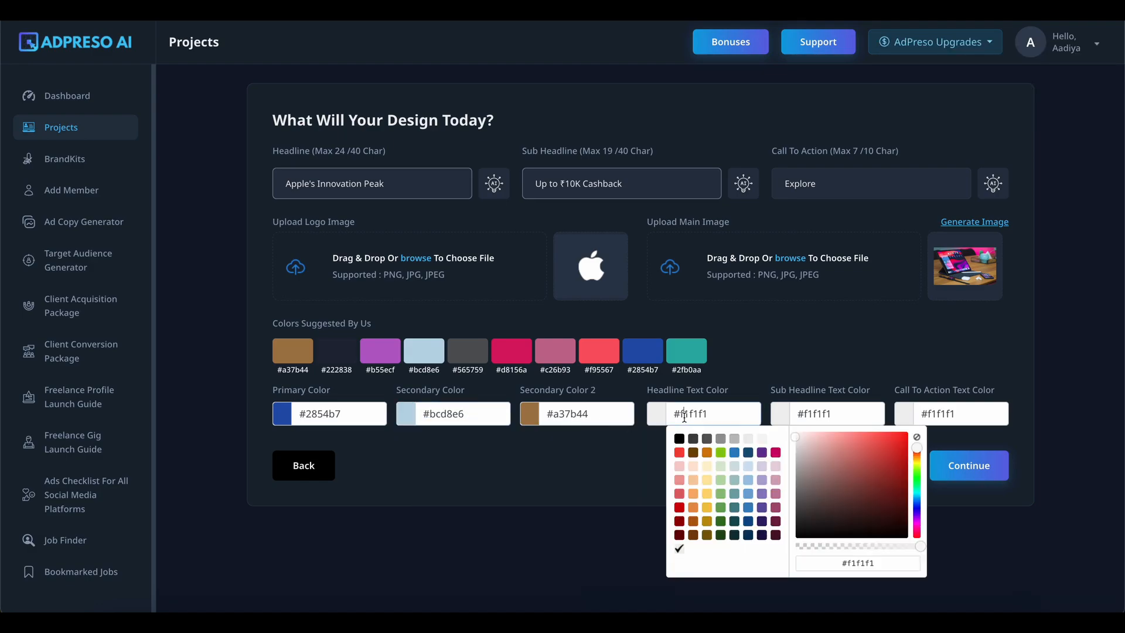
{"action": "left_click", "coordinate": [565, 447]}
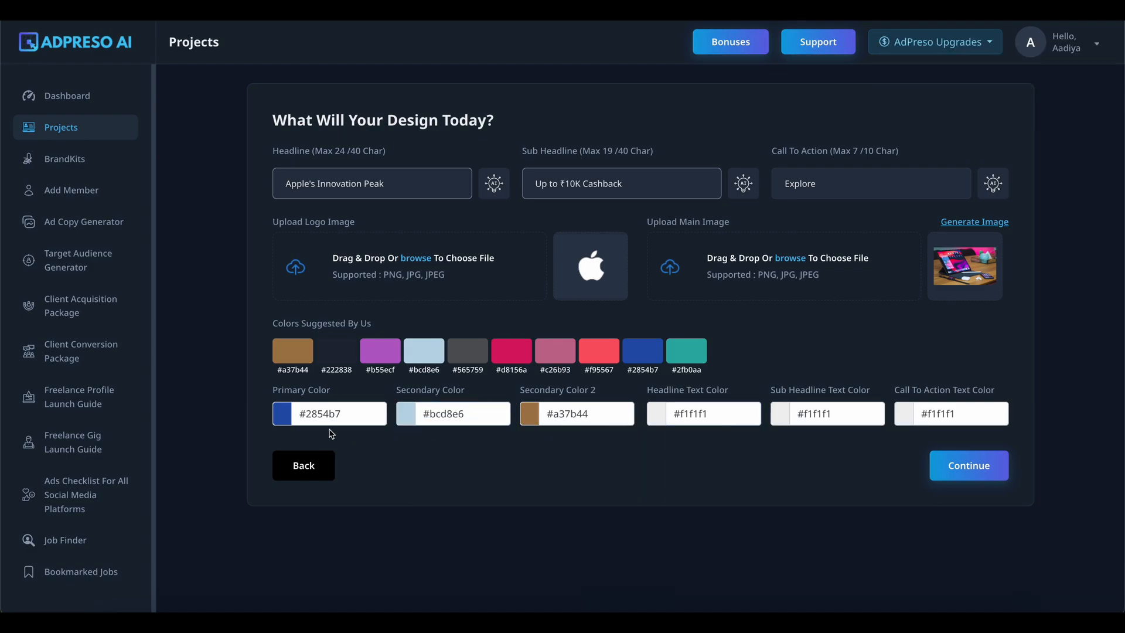
{"action": "left_click", "coordinate": [696, 422]}
{"action": "left_click", "coordinate": [682, 440]}
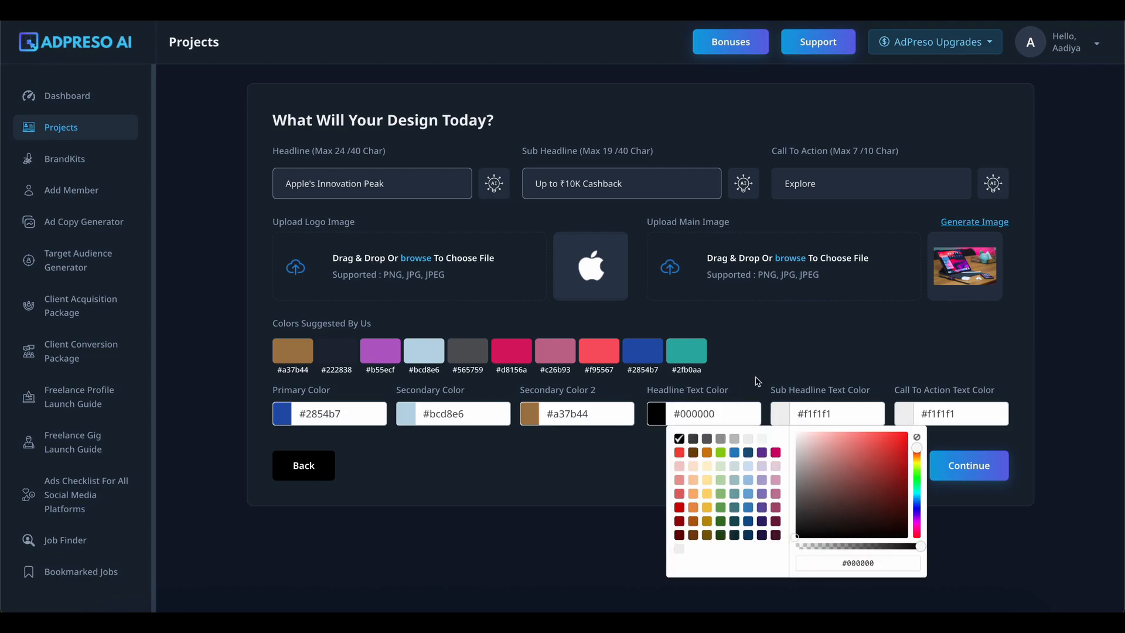
{"action": "left_click", "coordinate": [802, 420]}
{"action": "left_click", "coordinate": [803, 439]}
{"action": "left_click", "coordinate": [951, 413]}
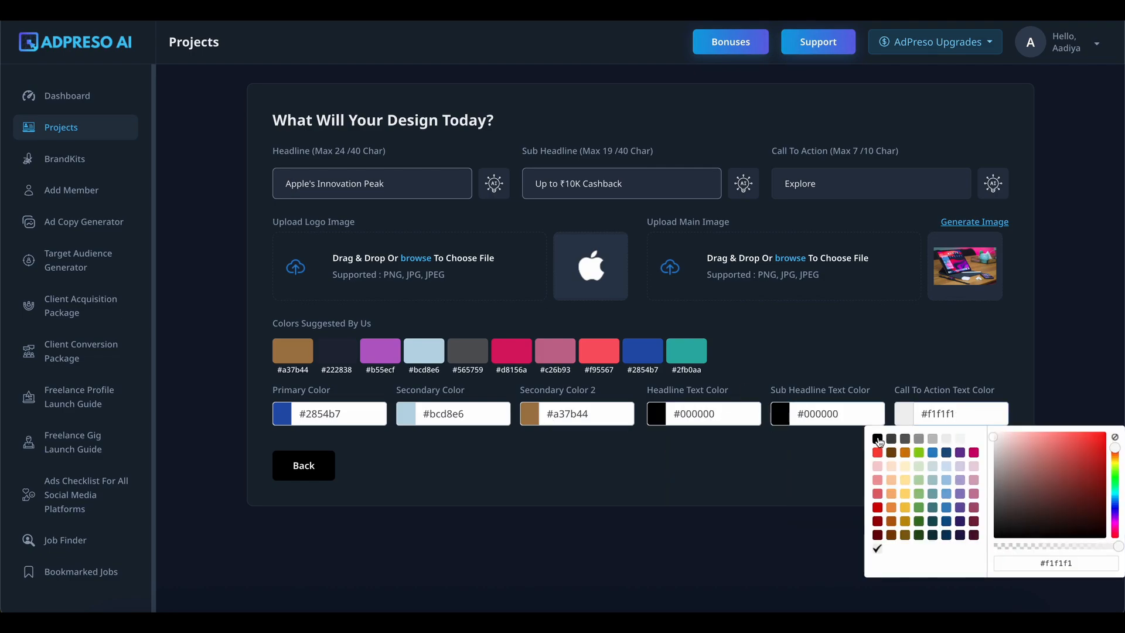
{"action": "left_click", "coordinate": [877, 440]}
{"action": "left_click", "coordinate": [843, 456]}
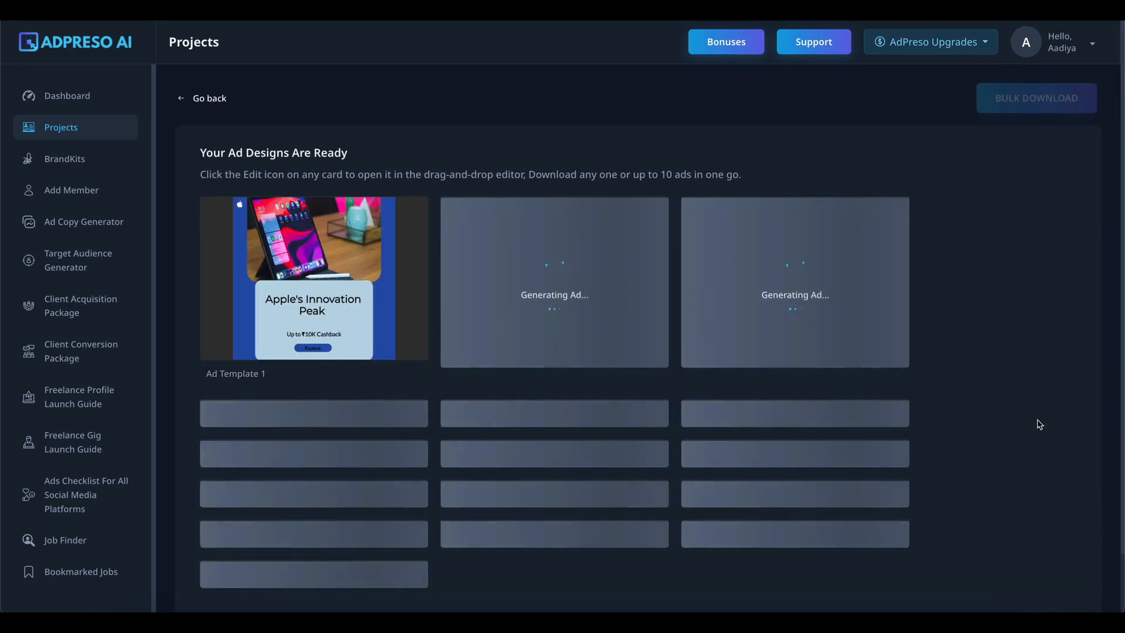
Look through the generated ad templates down to Ad Template 48 and return to the first ones
{"action": "scroll", "coordinate": [1039, 424], "scroll_direction": "down", "scroll_amount": 6}
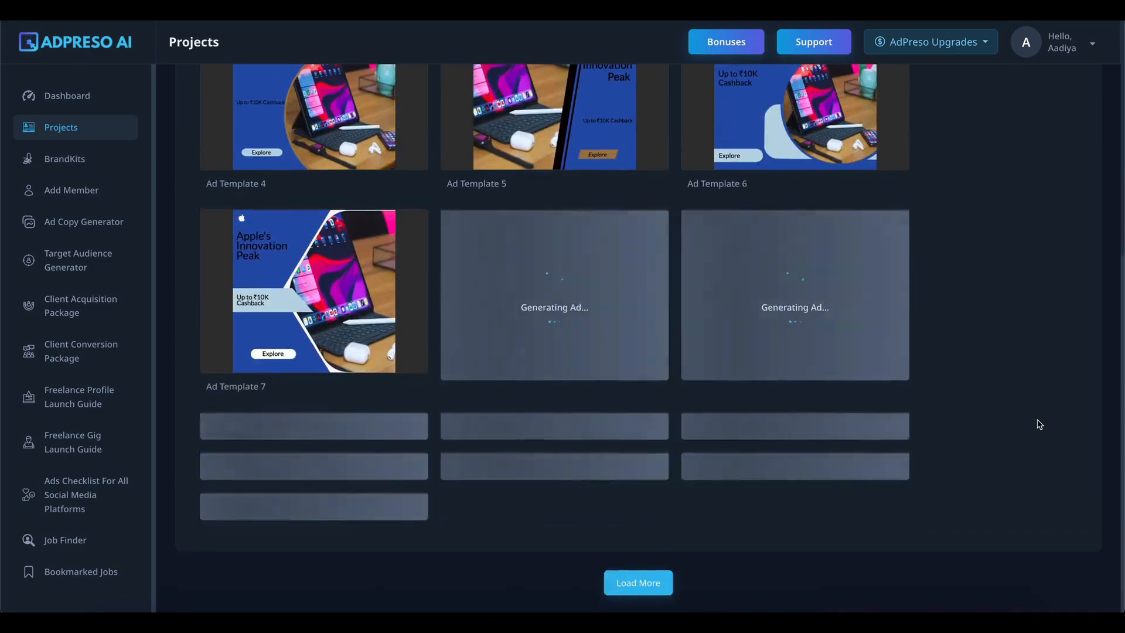
{"action": "scroll", "coordinate": [1039, 424], "scroll_direction": "down", "scroll_amount": 3}
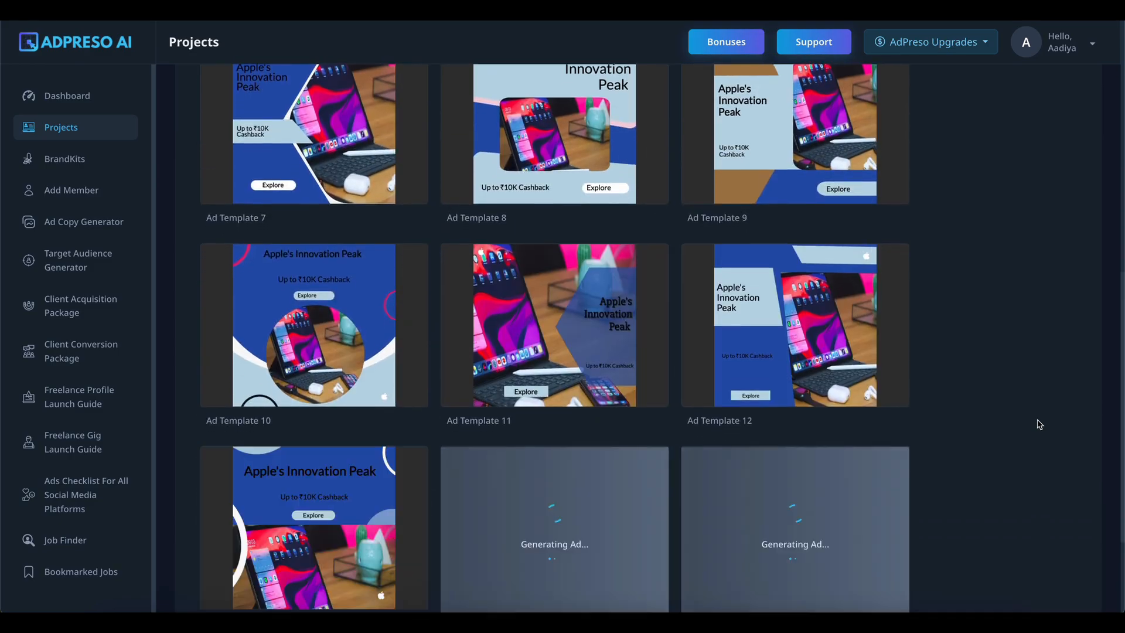
{"action": "scroll", "coordinate": [1039, 424], "scroll_direction": "down", "scroll_amount": 3}
{"action": "scroll", "coordinate": [945, 477], "scroll_direction": "down", "scroll_amount": 3}
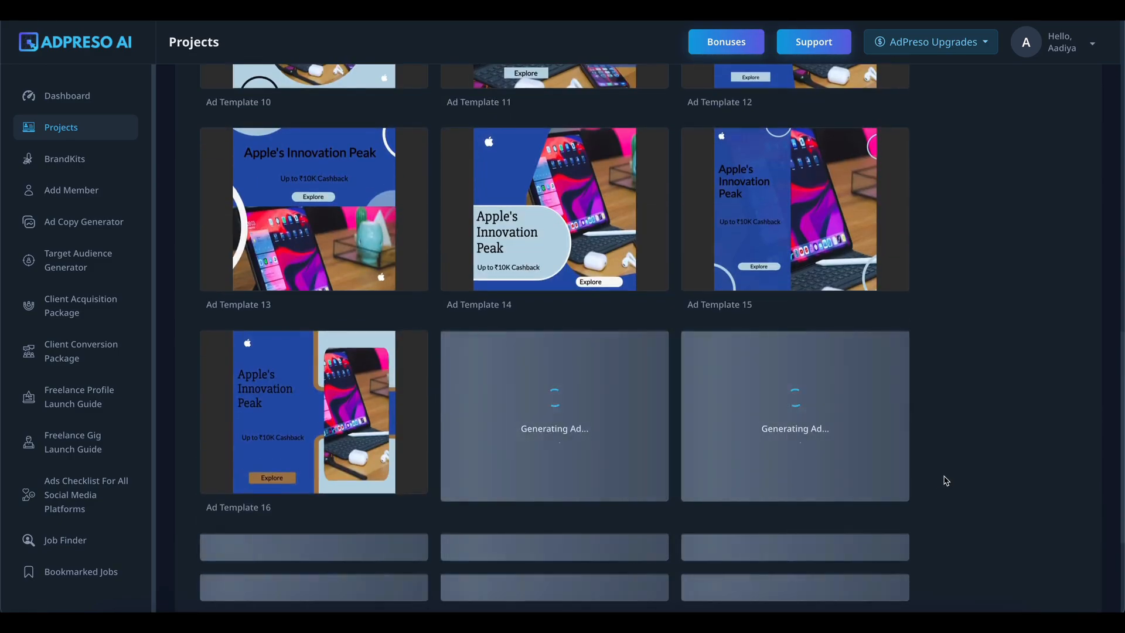
{"action": "scroll", "coordinate": [945, 478], "scroll_direction": "down", "scroll_amount": 5}
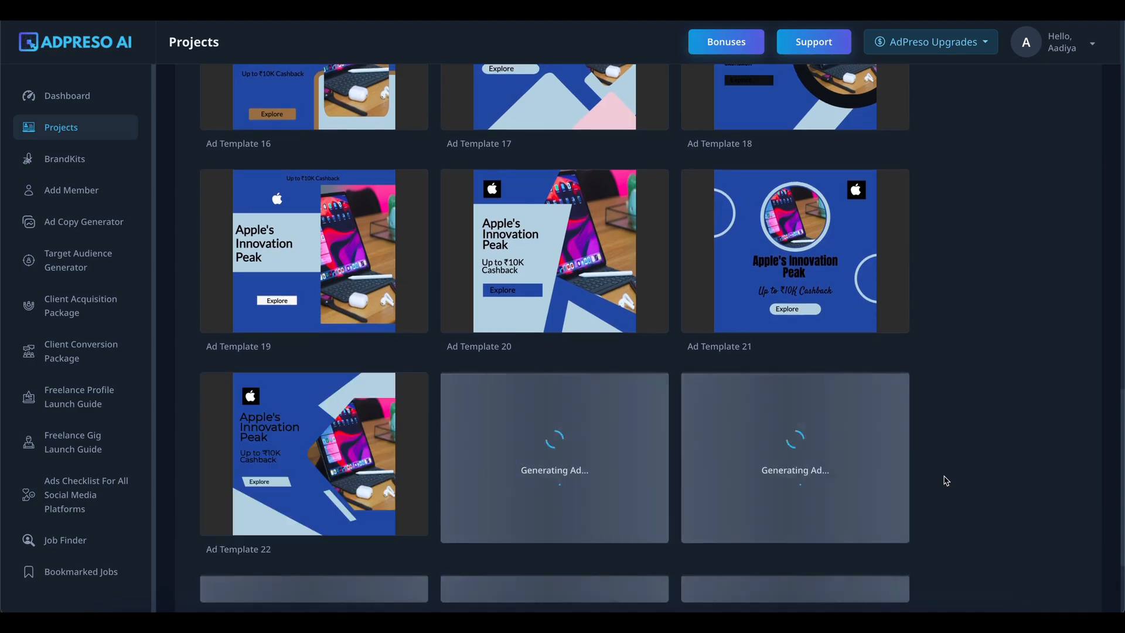
{"action": "scroll", "coordinate": [946, 478], "scroll_direction": "down", "scroll_amount": 10}
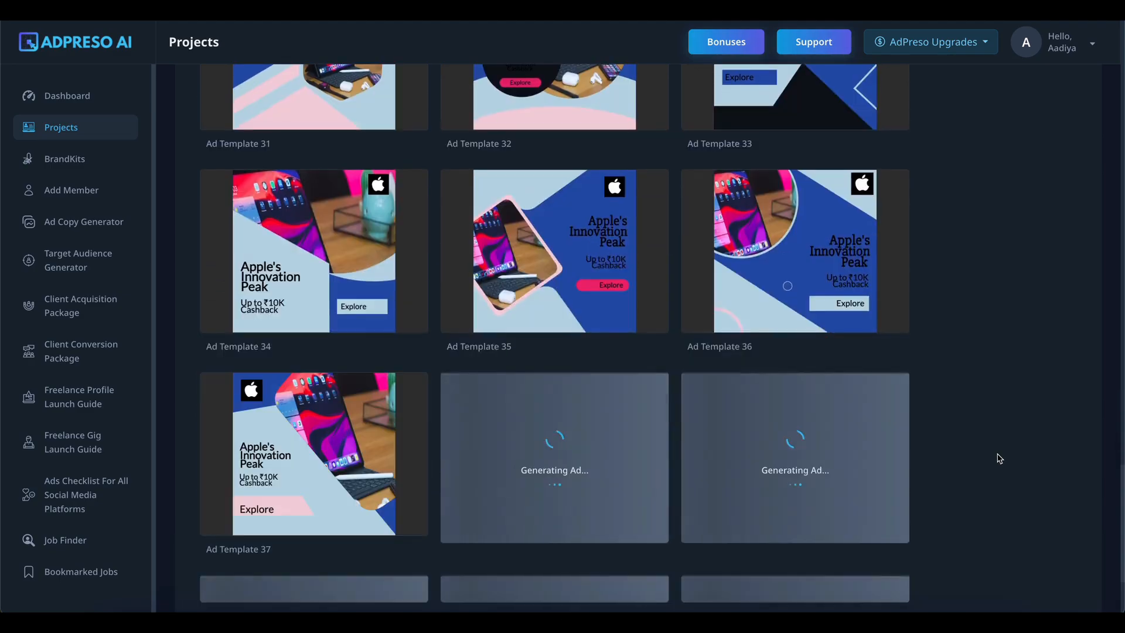
{"action": "scroll", "coordinate": [1000, 459], "scroll_direction": "down", "scroll_amount": 6}
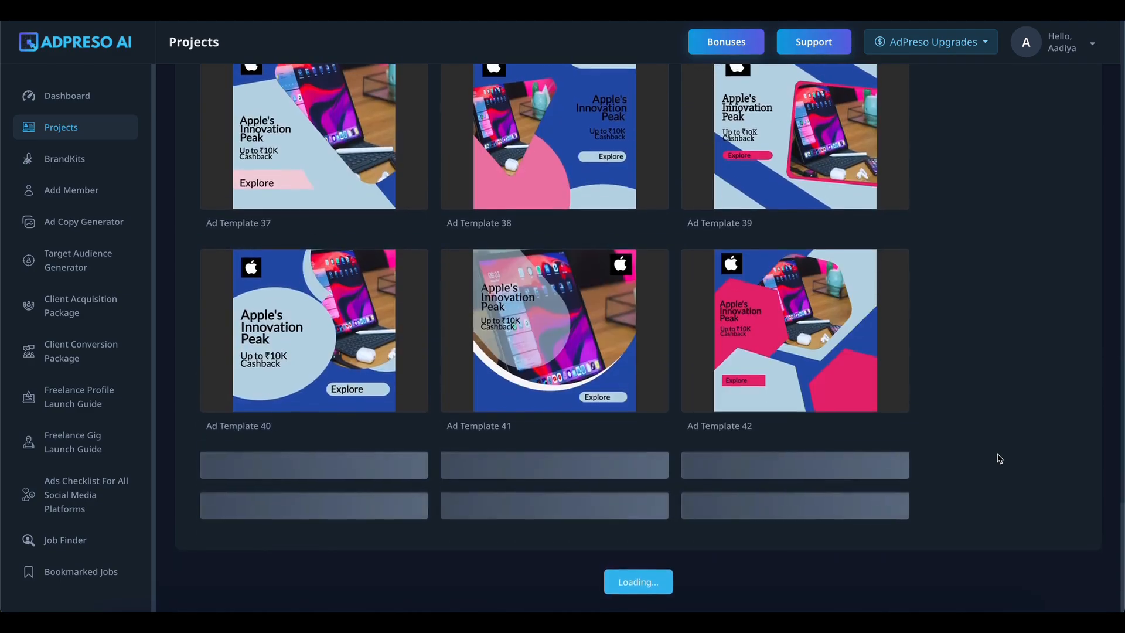
{"action": "scroll", "coordinate": [1000, 458], "scroll_direction": "down", "scroll_amount": 5}
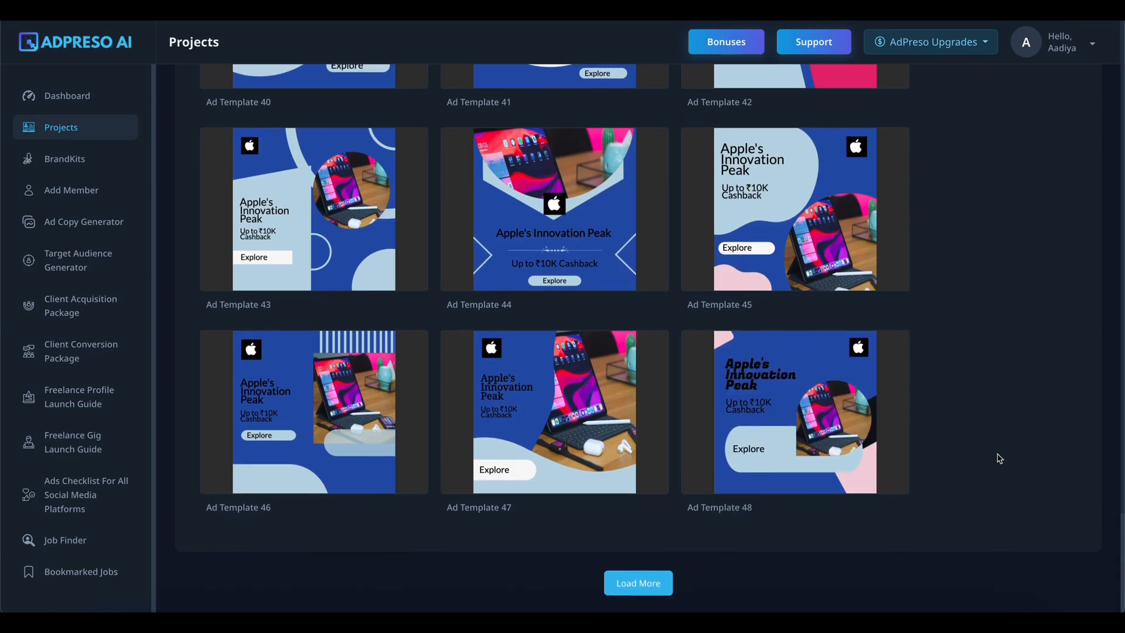
{"action": "scroll", "coordinate": [698, 402], "scroll_direction": "up", "scroll_amount": 20}
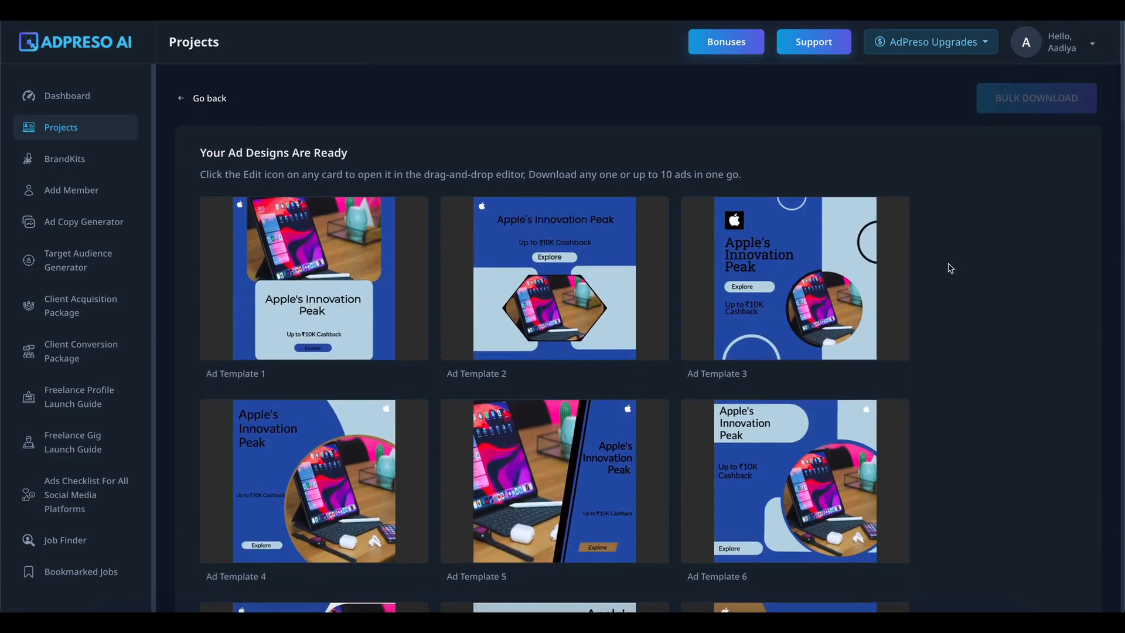
Open Ad Template 3 in the editor and increase the headline's line height
{"action": "mouse_move", "coordinate": [891, 287]}
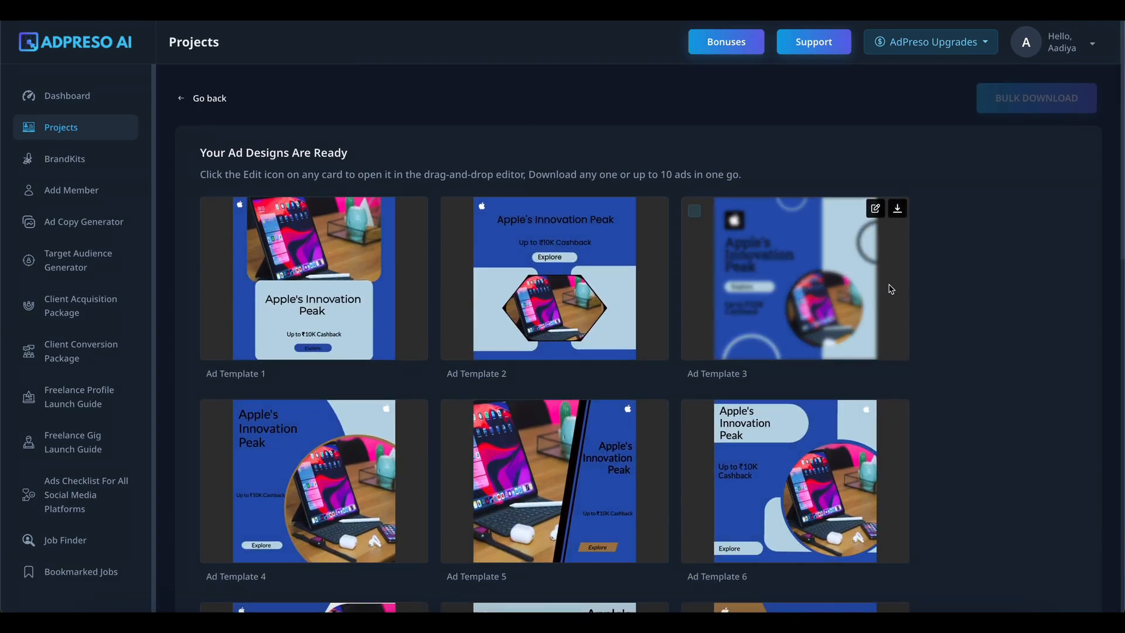
{"action": "left_click", "coordinate": [875, 210]}
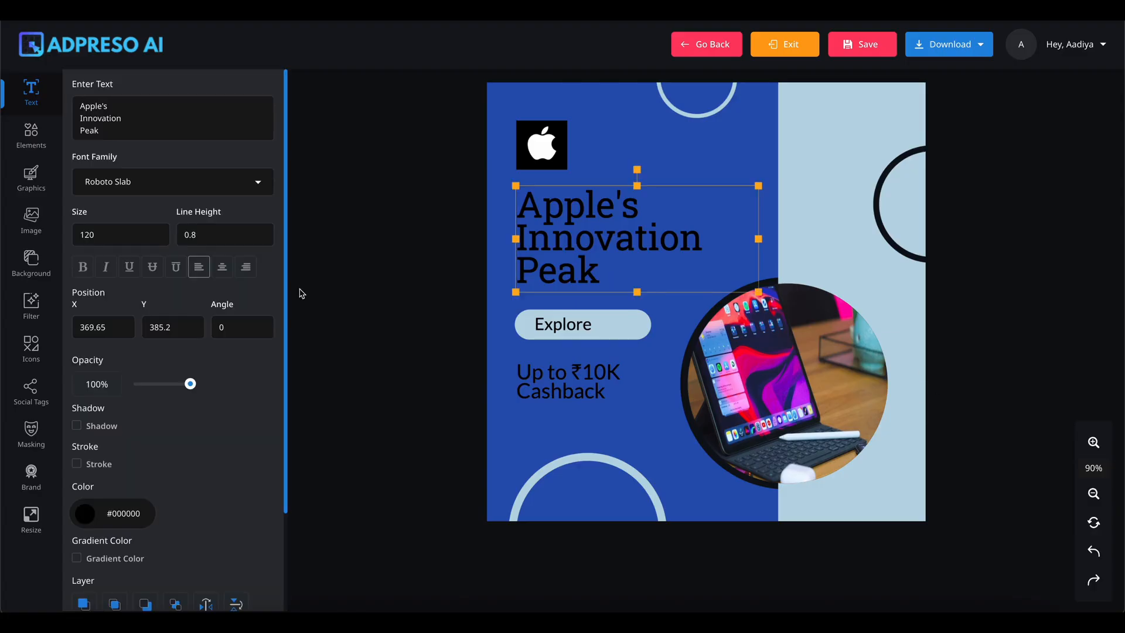
{"action": "left_click", "coordinate": [258, 231]}
Center the "Explore" button text and set the line height of the "Up to ₹10K Cashback" text to 1
{"action": "left_click", "coordinate": [563, 324]}
{"action": "left_click", "coordinate": [222, 267]}
{"action": "left_click", "coordinate": [562, 381]}
{"action": "left_click", "coordinate": [259, 231]}
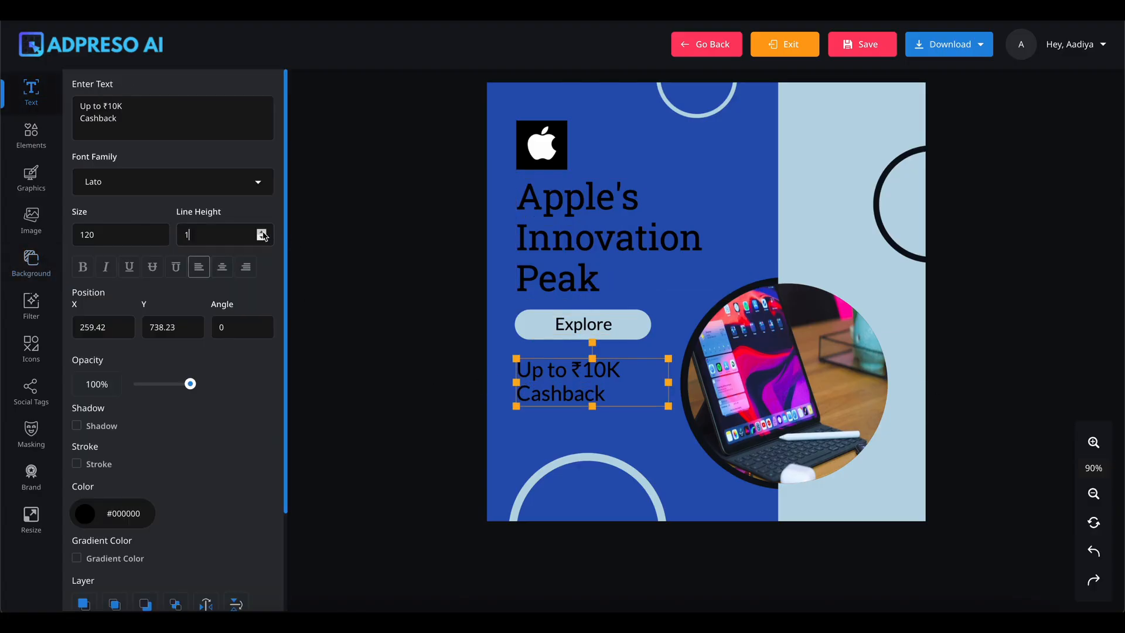
Reposition the three decorative rings: the lower one slightly down, the black one up and the upper one slightly to the right
{"action": "left_click", "coordinate": [902, 158]}
{"action": "left_click_drag", "start_coordinate": [628, 471], "coordinate": [629, 477]}
{"action": "left_click_drag", "start_coordinate": [903, 164], "coordinate": [903, 145]}
{"action": "left_click_drag", "start_coordinate": [702, 105], "coordinate": [702, 74]}
Look at the ad editor's element categories and return to the projects list
{"action": "left_click", "coordinate": [31, 134]}
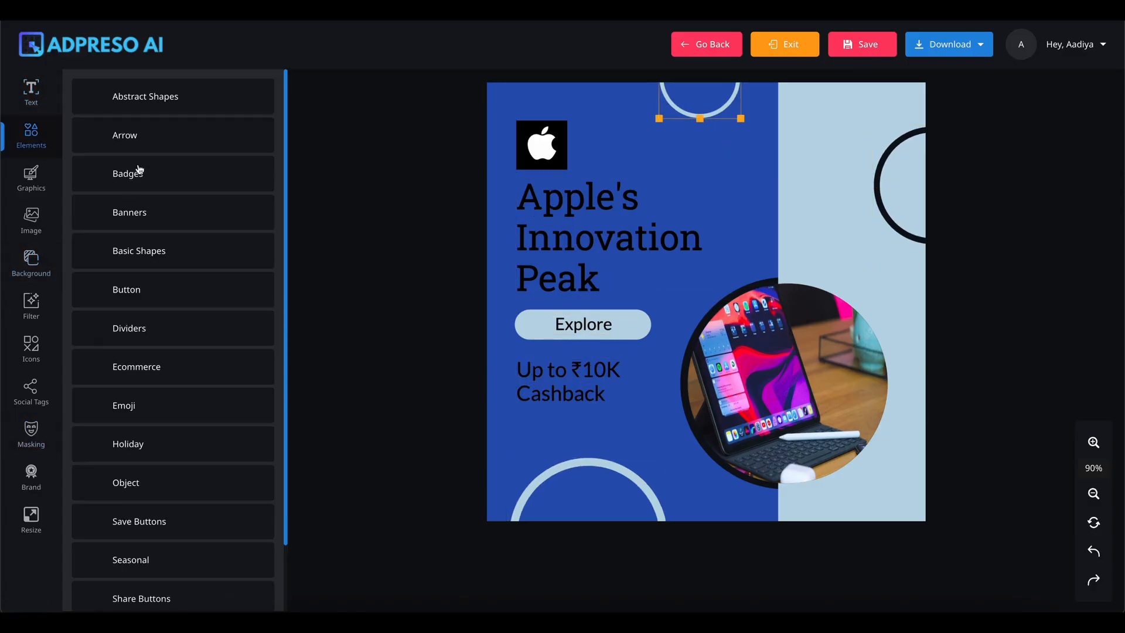
{"action": "left_click", "coordinate": [125, 133]}
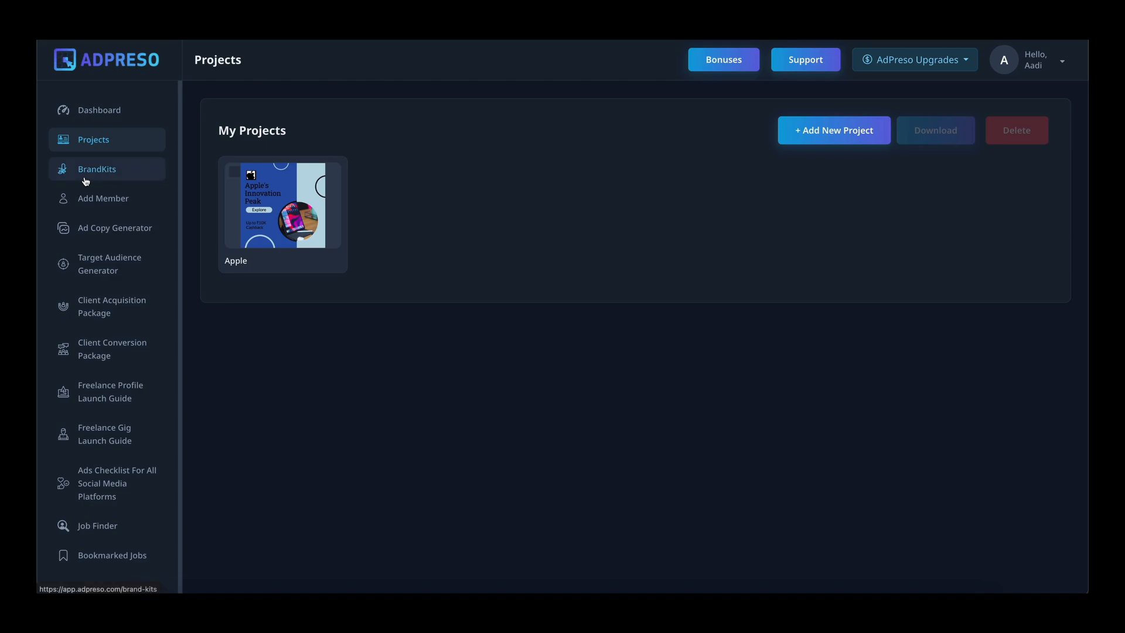
Open the Facebook yoga brand kit and set its custom signature font to Niconne
{"action": "left_click", "coordinate": [121, 173]}
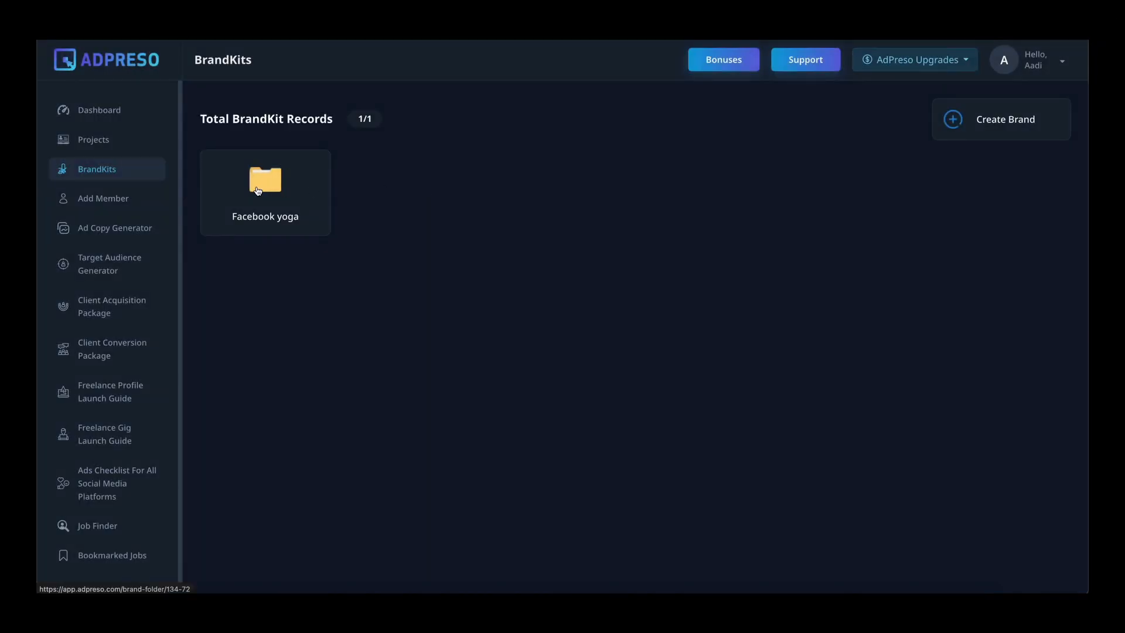
{"action": "left_click", "coordinate": [259, 192]}
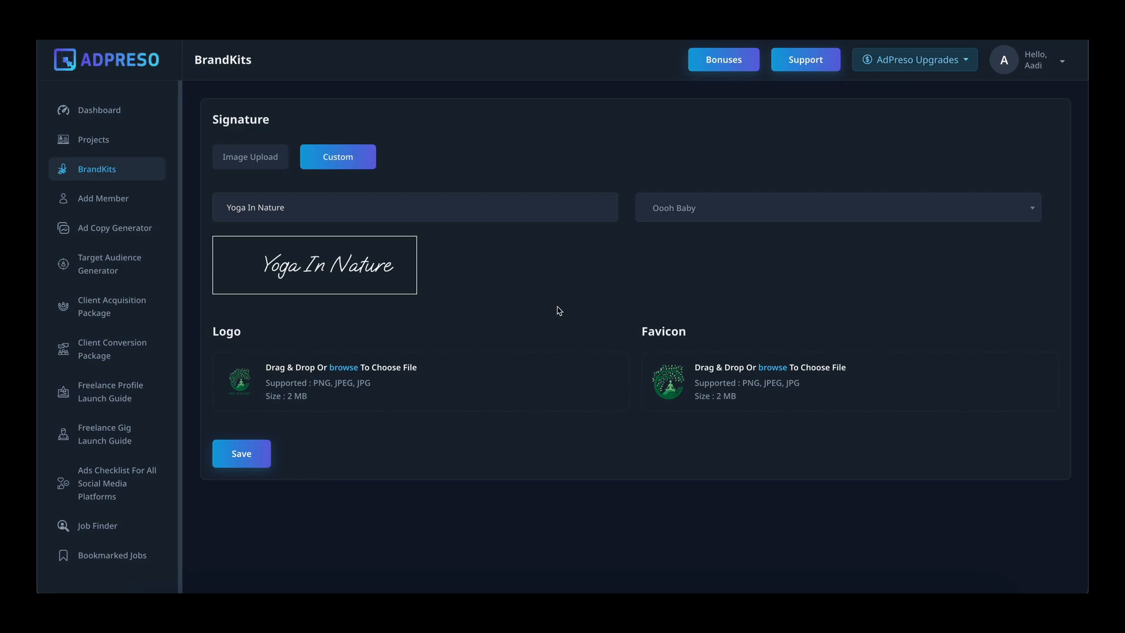
{"action": "scroll", "coordinate": [462, 269], "scroll_direction": "down", "scroll_amount": 1}
{"action": "scroll", "coordinate": [462, 269], "scroll_direction": "up", "scroll_amount": 1}
{"action": "key", "text": "ctrl+a"}
{"action": "left_click", "coordinate": [322, 208]}
{"action": "left_click", "coordinate": [729, 214]}
{"action": "left_click", "coordinate": [709, 280]}
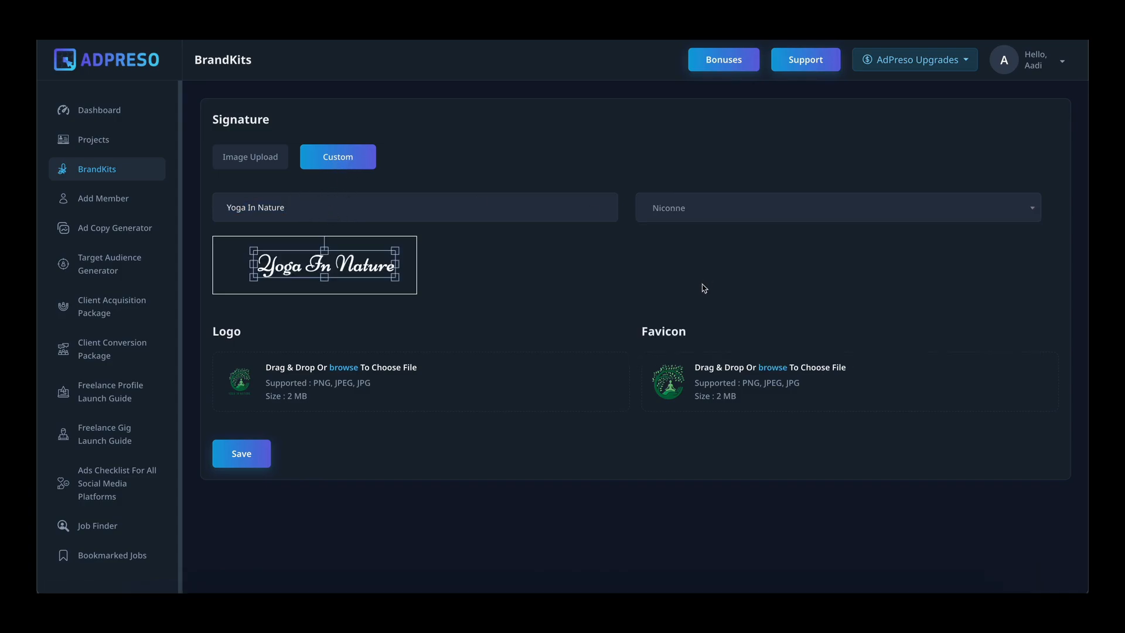
Change the signature font to Allison and save the brand kit
{"action": "left_click", "coordinate": [709, 208]}
{"action": "left_click", "coordinate": [695, 335]}
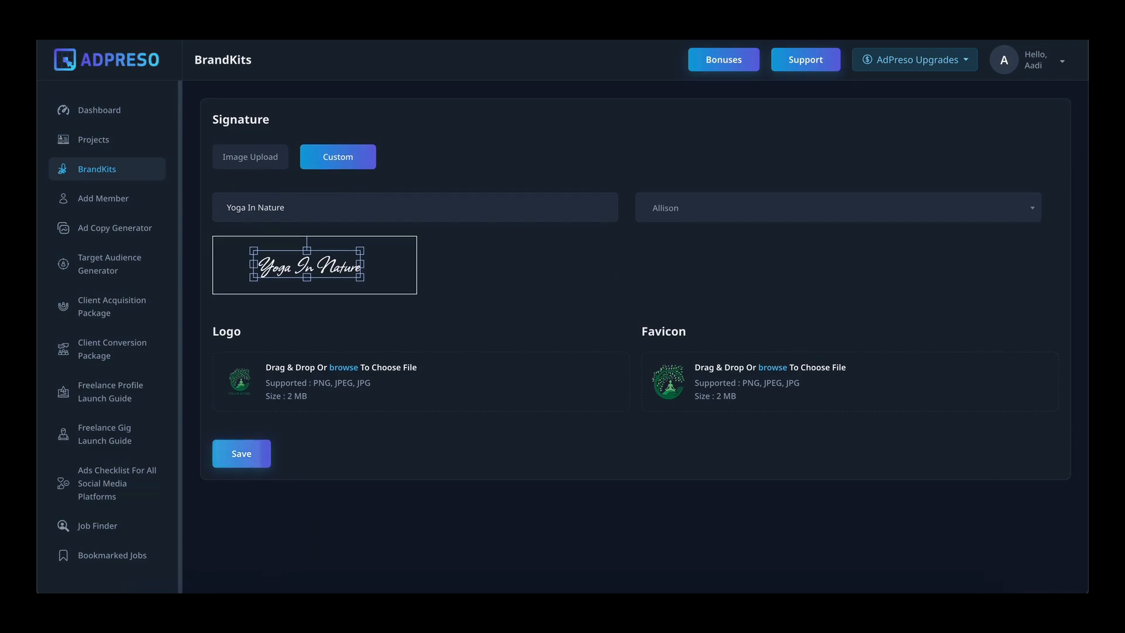
{"action": "left_click", "coordinate": [241, 454]}
Start a new ad copy in the Ad Copy Generator, titled "Apple" and linked to the Apple project
{"action": "left_click", "coordinate": [114, 228]}
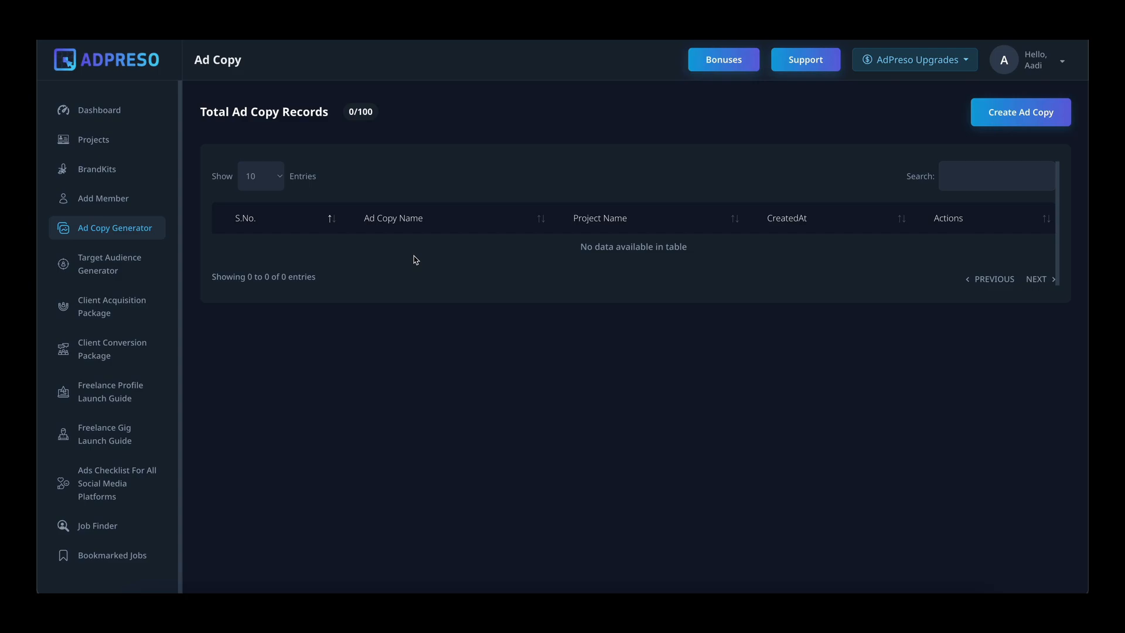
{"action": "left_click_drag", "start_coordinate": [377, 112], "coordinate": [361, 112]}
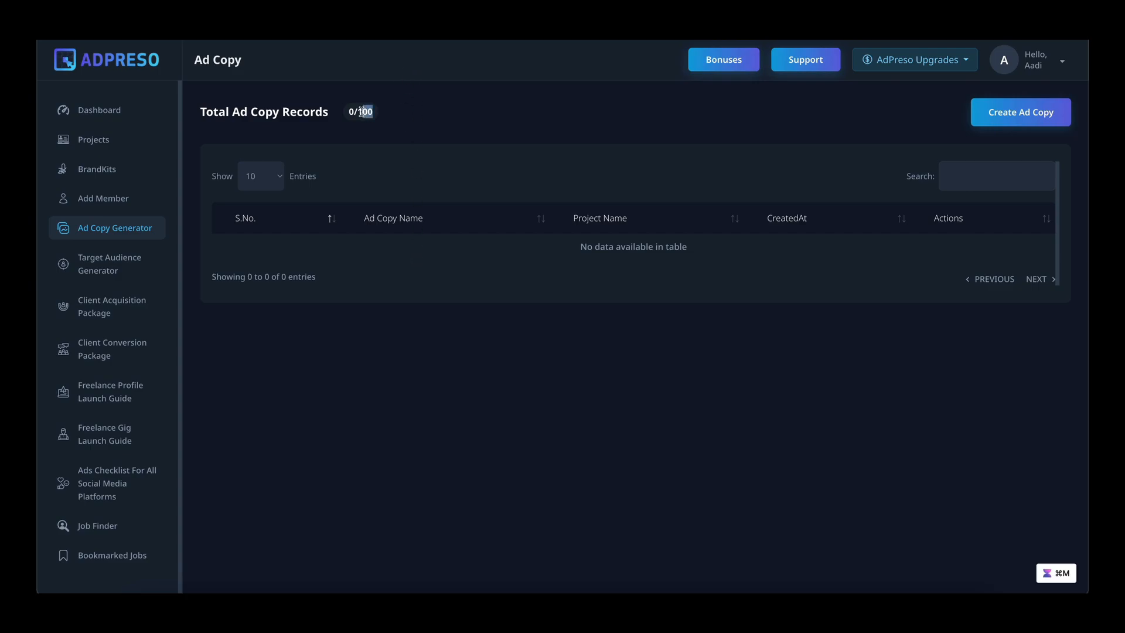
{"action": "left_click", "coordinate": [390, 126]}
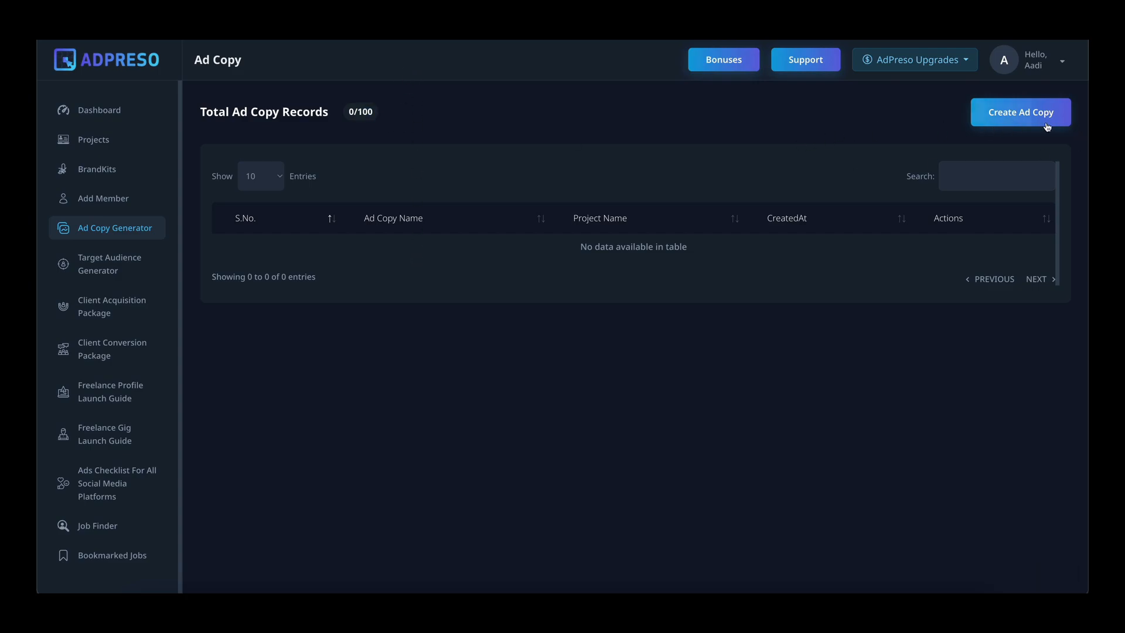
{"action": "left_click", "coordinate": [1013, 118]}
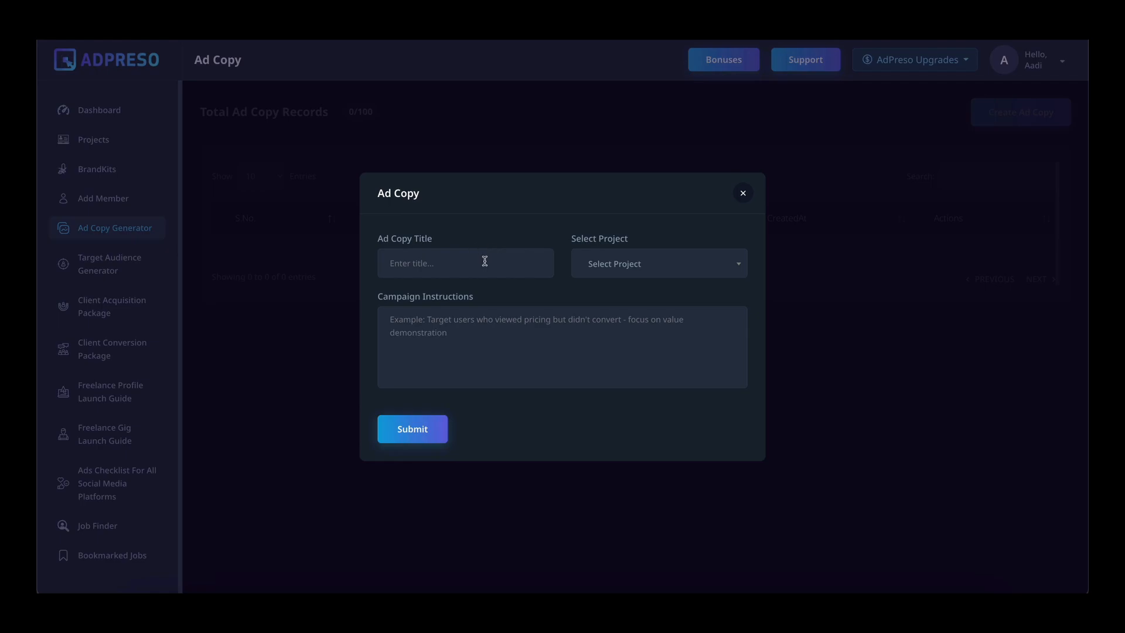
{"action": "left_click", "coordinate": [485, 261]}
{"action": "type", "text": "Apple"}
{"action": "left_click", "coordinate": [623, 269]}
{"action": "left_click", "coordinate": [596, 336]}
Enter the campaign instructions "People who have watched the product but have not bought it yet" and generate the ad copy
{"action": "left_click", "coordinate": [473, 337]}
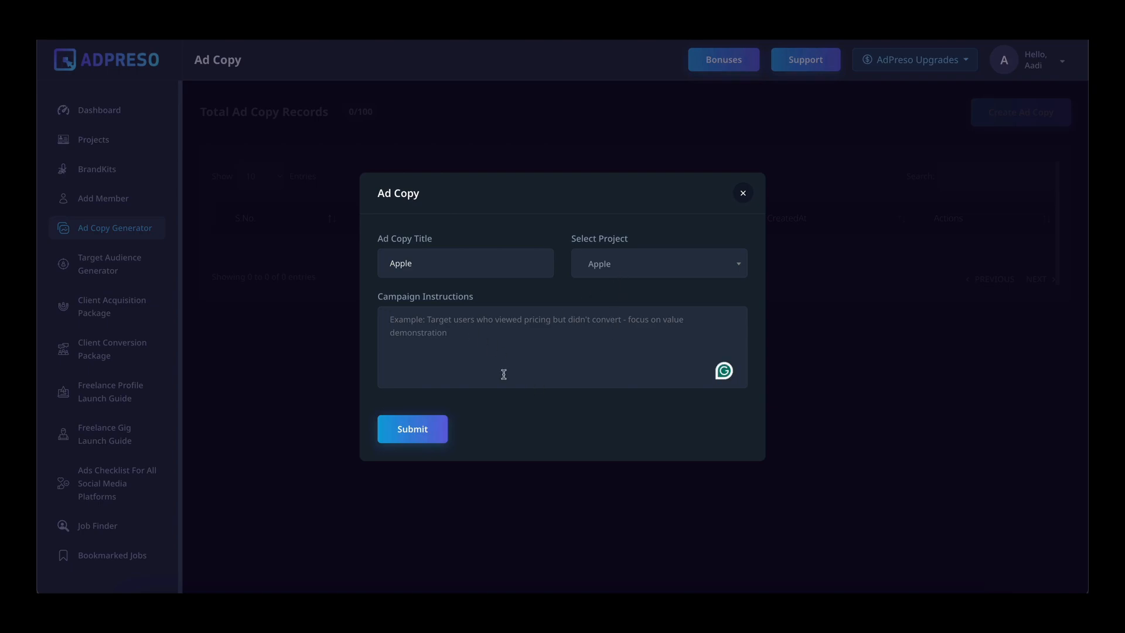
{"action": "type", "text": "People who"}
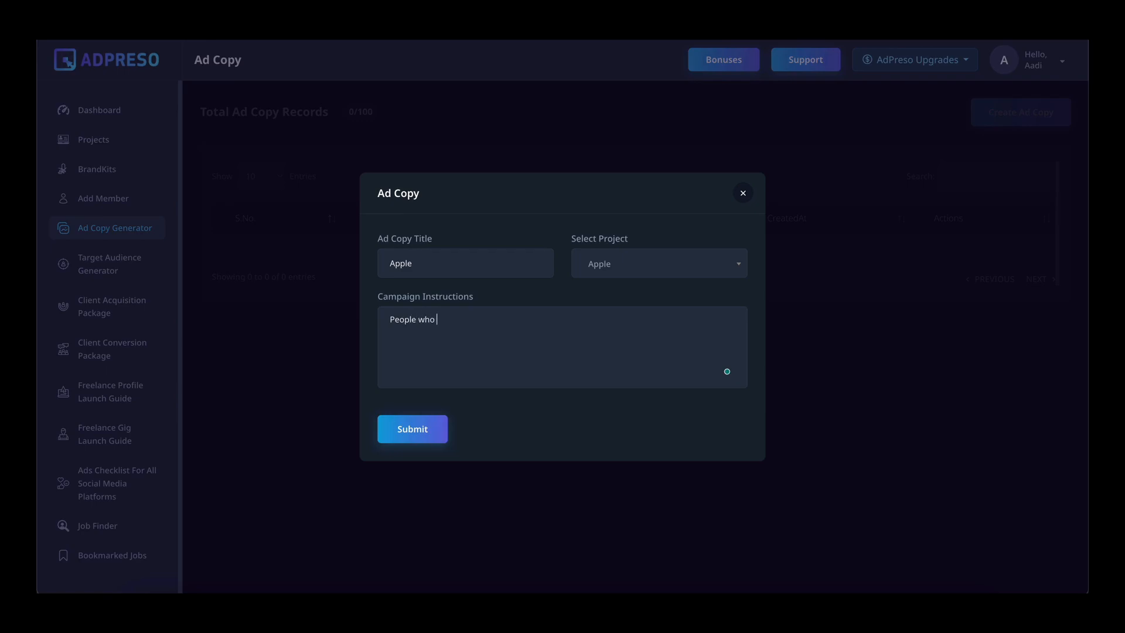
{"action": "type", "text": " have watched the product but have not bought it yet"}
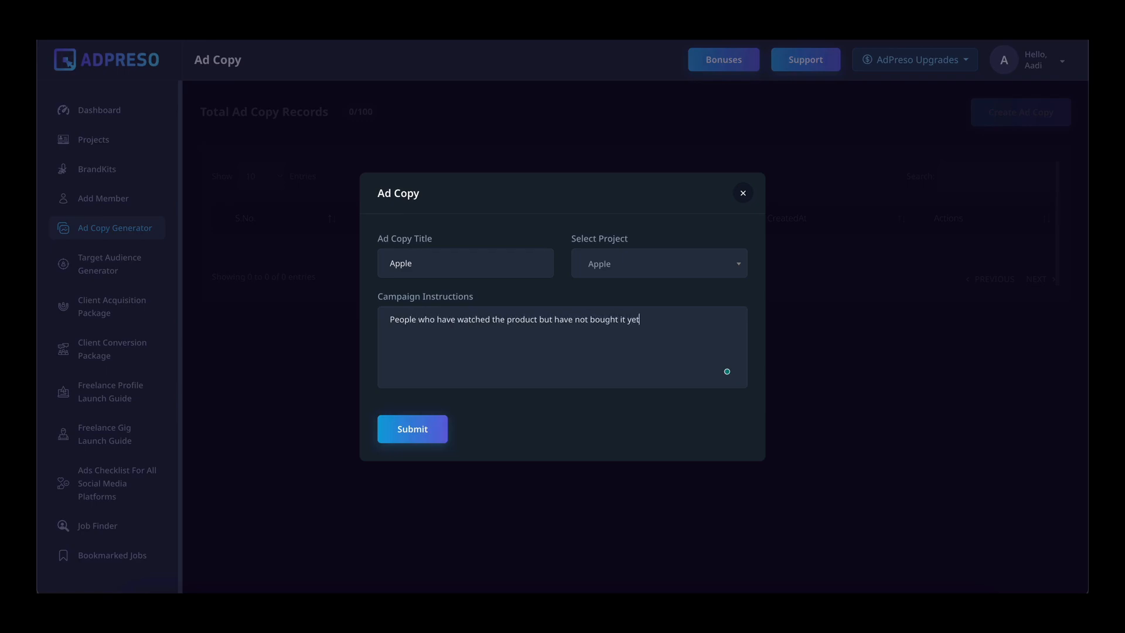
{"action": "triple_click", "coordinate": [441, 326]}
{"action": "left_click", "coordinate": [461, 338]}
{"action": "left_click", "coordinate": [417, 436]}
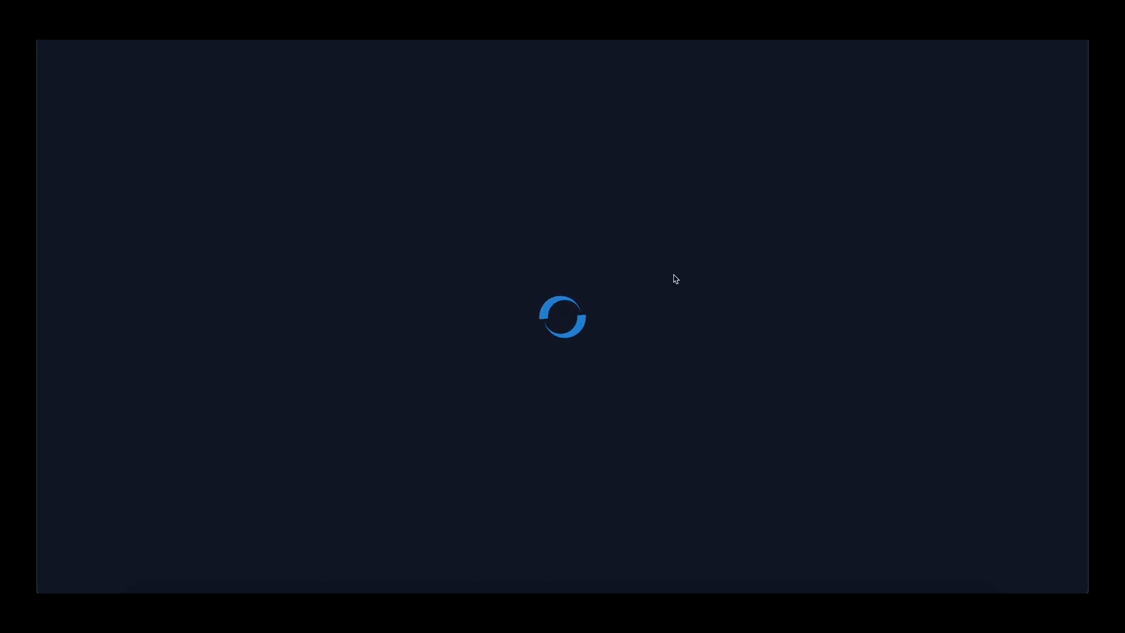
Read through the generated curiosity-driven, authority-driven and urgency-driven ad copy variations and return to the ad copy list
{"action": "scroll", "coordinate": [493, 366], "scroll_direction": "down", "scroll_amount": 3}
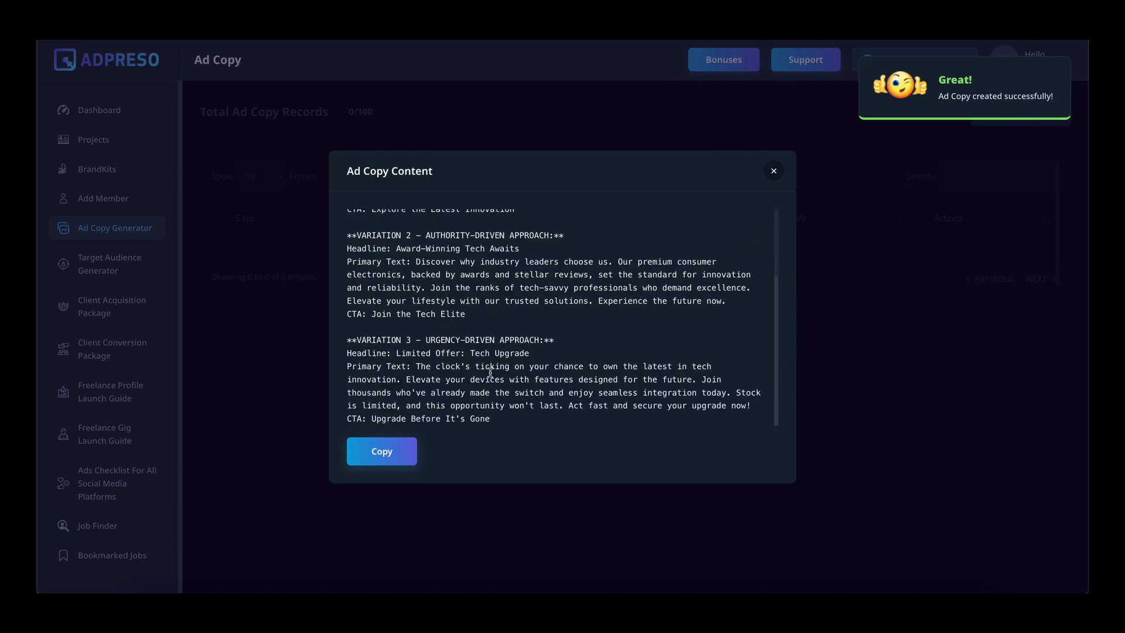
{"action": "scroll", "coordinate": [495, 357], "scroll_direction": "up", "scroll_amount": 3}
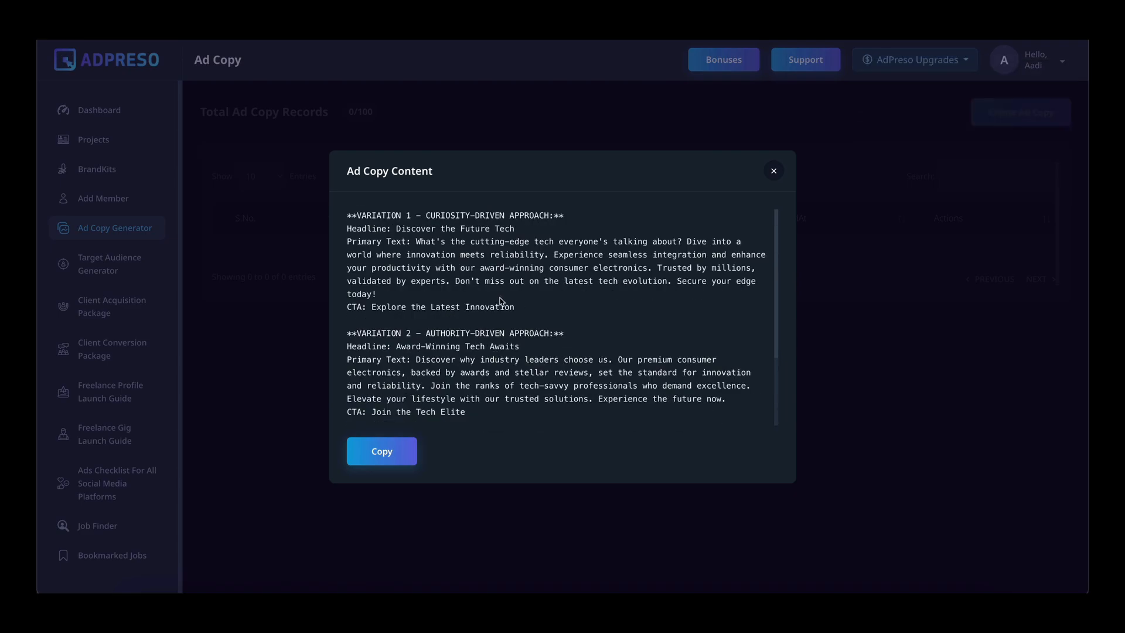
{"action": "left_click_drag", "start_coordinate": [426, 216], "coordinate": [510, 217]}
{"action": "left_click", "coordinate": [594, 228]}
{"action": "scroll", "coordinate": [485, 276], "scroll_direction": "down", "scroll_amount": 2}
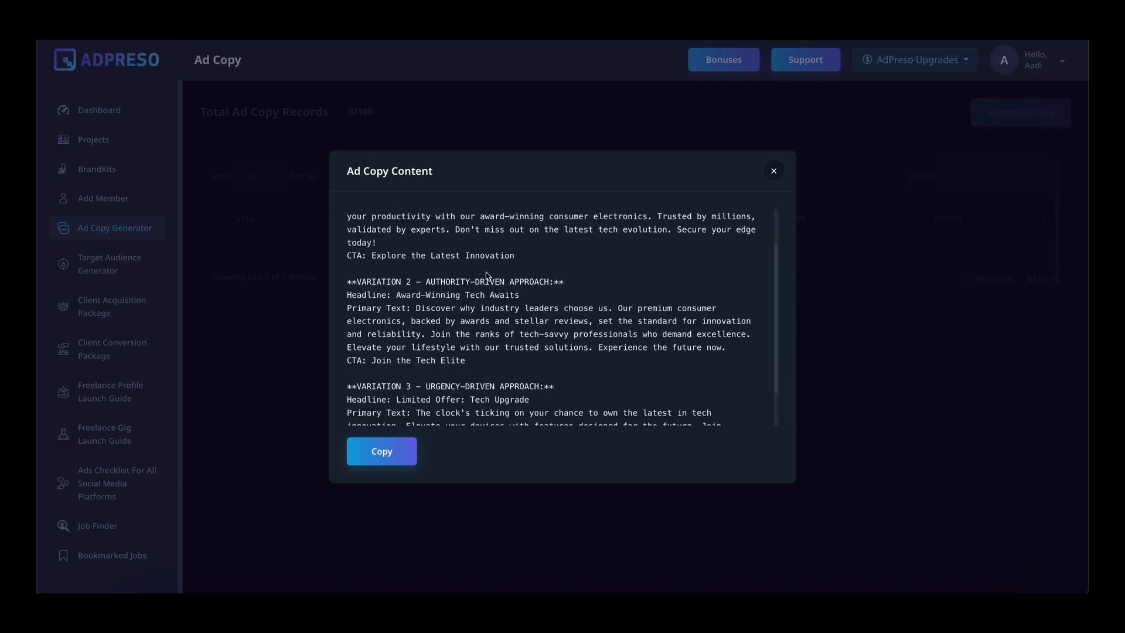
{"action": "left_click_drag", "start_coordinate": [423, 285], "coordinate": [663, 282]}
{"action": "scroll", "coordinate": [669, 326], "scroll_direction": "down", "scroll_amount": 2}
{"action": "left_click", "coordinate": [429, 337]}
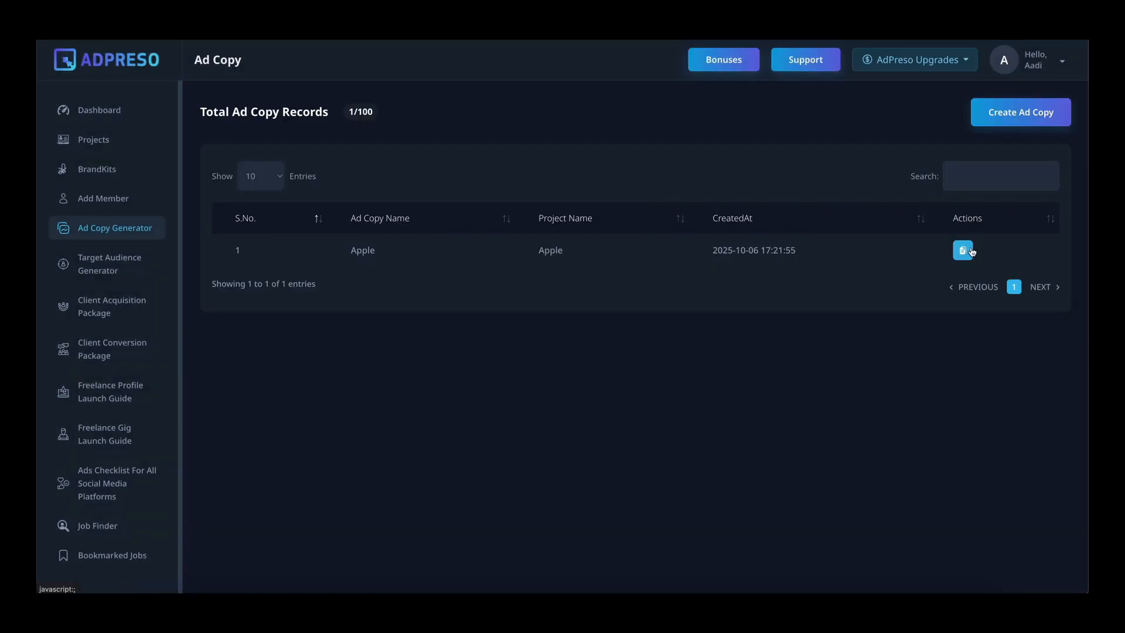
Start a new target audience in the Target Audience Generator, titled "apple" and linked to the Apple project
{"action": "left_click", "coordinate": [143, 265]}
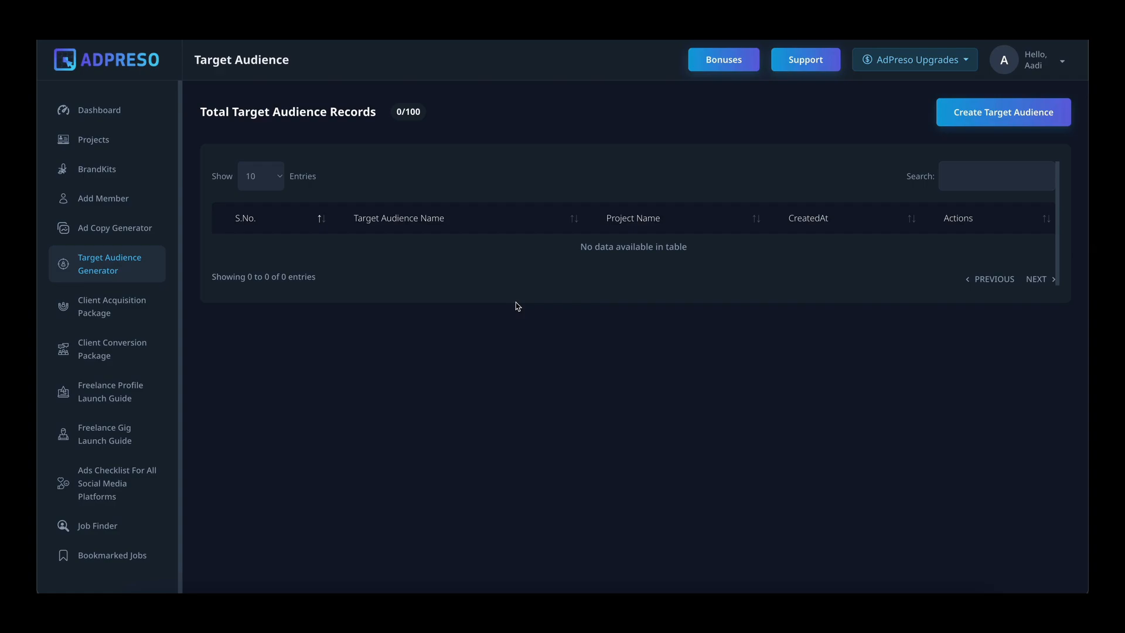
{"action": "left_click", "coordinate": [964, 117]}
{"action": "left_click", "coordinate": [491, 266]}
{"action": "type", "text": "apple"}
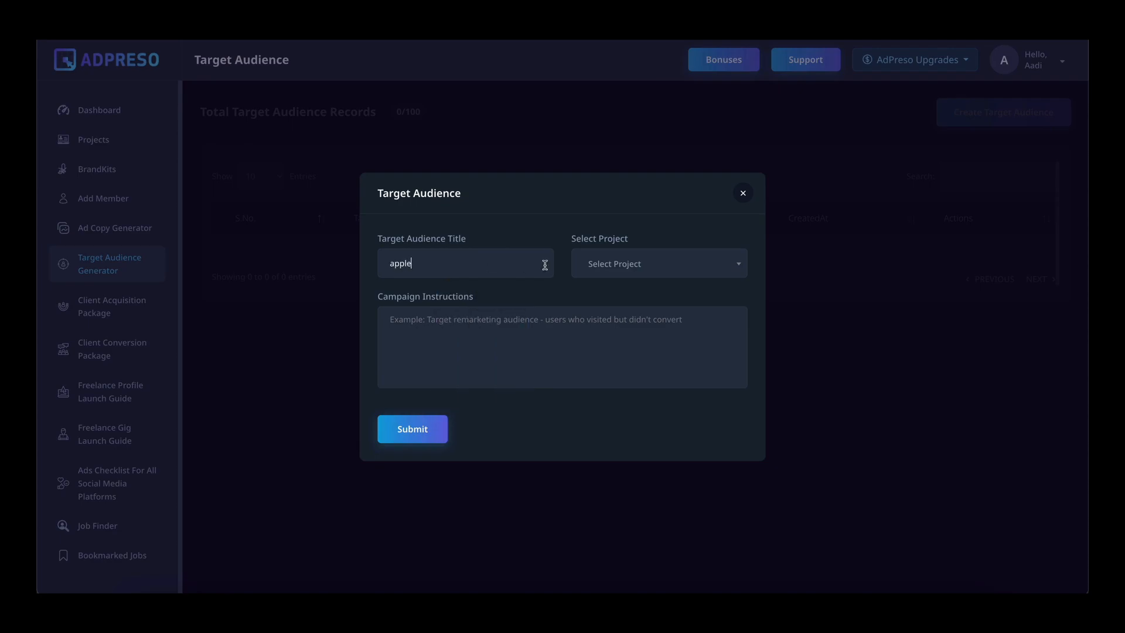
{"action": "left_click", "coordinate": [645, 266]}
{"action": "left_click", "coordinate": [634, 331]}
Enter the campaign instructions "Want audience who visited the site but did not buy" and generate the target audience
{"action": "left_click", "coordinate": [555, 358]}
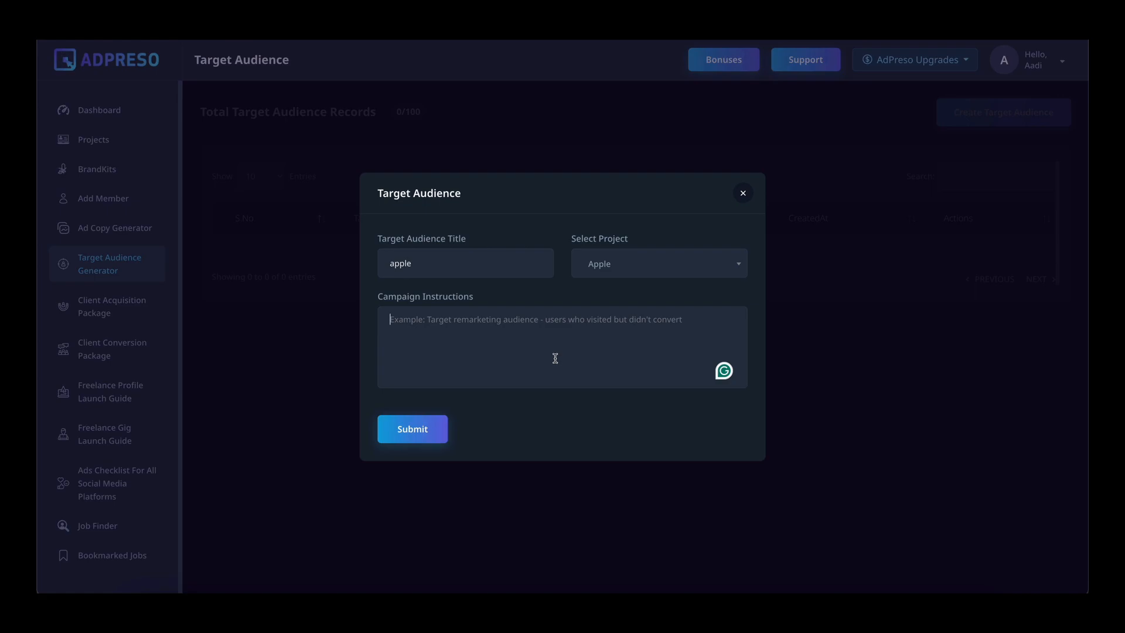
{"action": "type", "text": "Want audience who visi"}
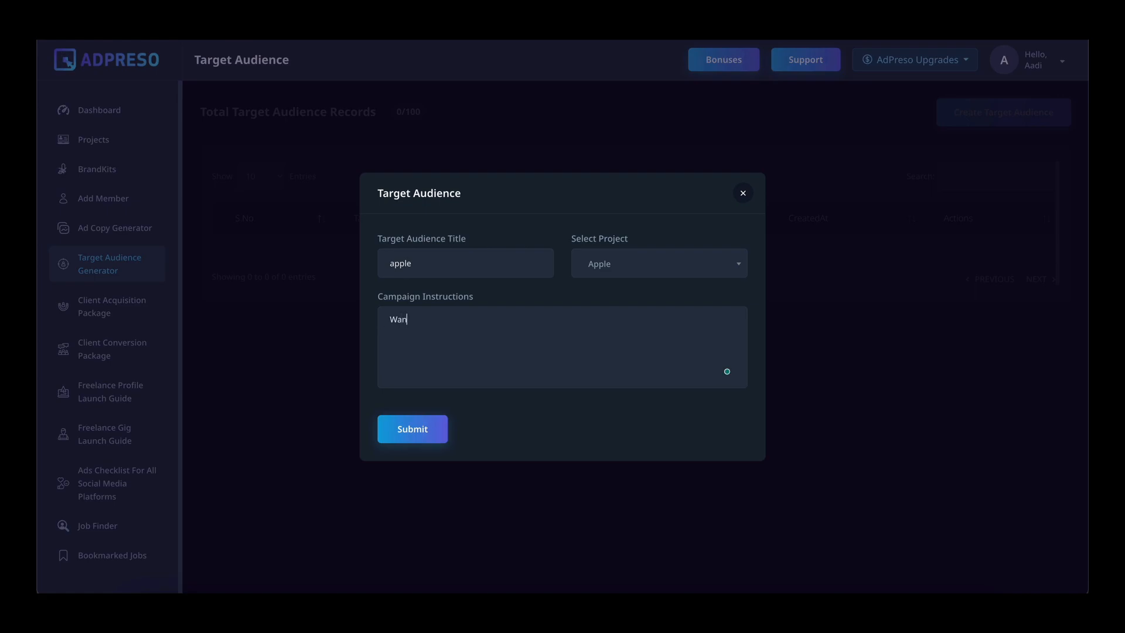
{"action": "type", "text": "ore but did not buy"}
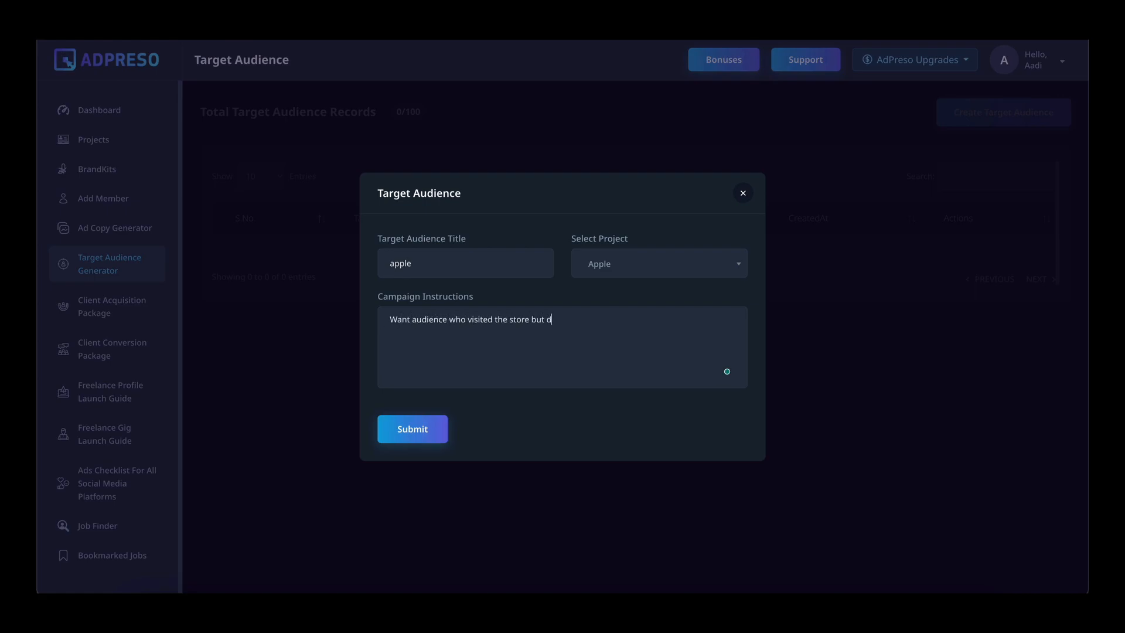
{"action": "left_click", "coordinate": [528, 326]}
{"action": "key", "text": "BackSpace"}
{"action": "key", "text": "BackSpace"}
{"action": "key", "text": "BackSpace"}
{"action": "key", "text": "BackSpace"}
{"action": "type", "text": "ite"}
{"action": "left_click", "coordinate": [417, 417]}
Read through the generated target audience content from the primary audience to the platform strategy and close it
{"action": "scroll", "coordinate": [469, 384], "scroll_direction": "down", "scroll_amount": 3}
{"action": "scroll", "coordinate": [469, 384], "scroll_direction": "down", "scroll_amount": 3}
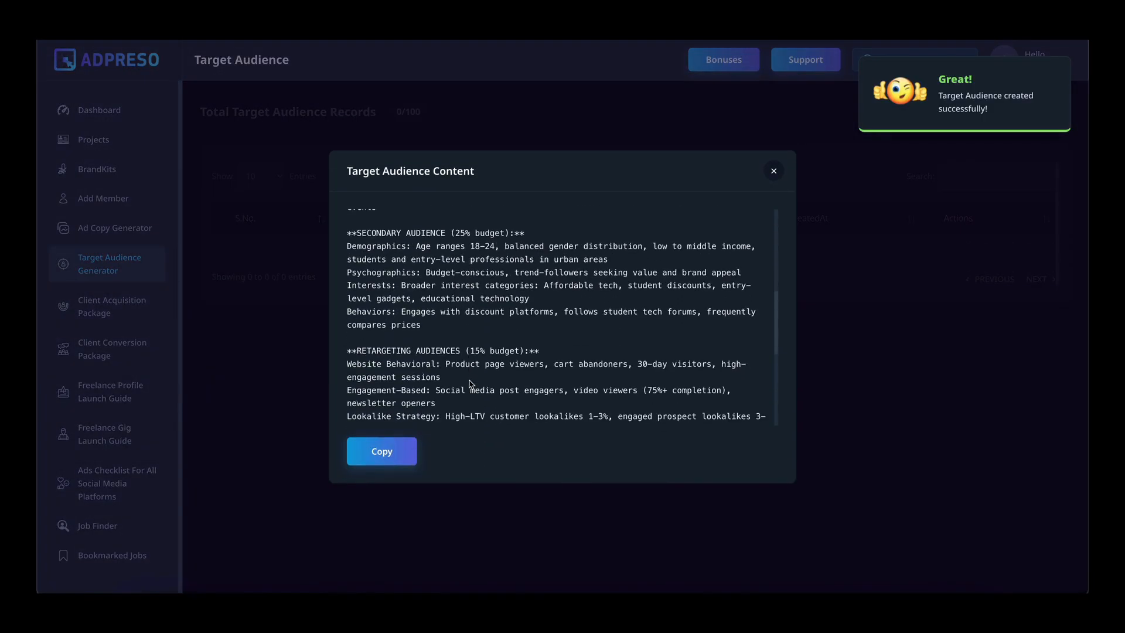
{"action": "scroll", "coordinate": [469, 384], "scroll_direction": "up", "scroll_amount": 5}
{"action": "scroll", "coordinate": [451, 347], "scroll_direction": "down", "scroll_amount": 3}
{"action": "scroll", "coordinate": [452, 347], "scroll_direction": "down", "scroll_amount": 5}
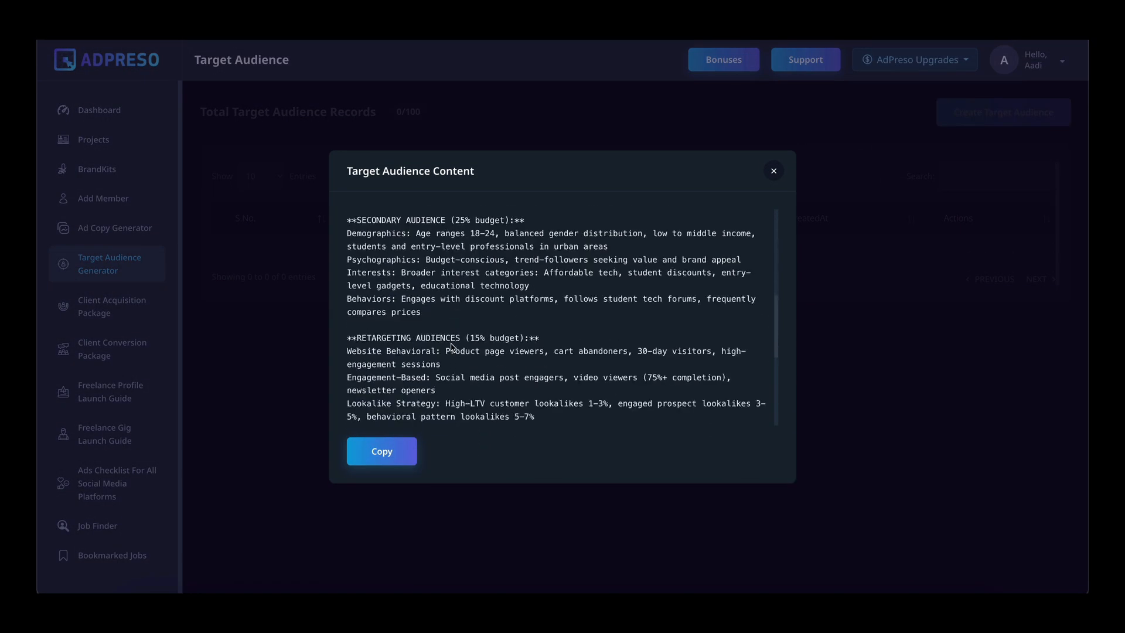
{"action": "scroll", "coordinate": [433, 317], "scroll_direction": "down", "scroll_amount": 1}
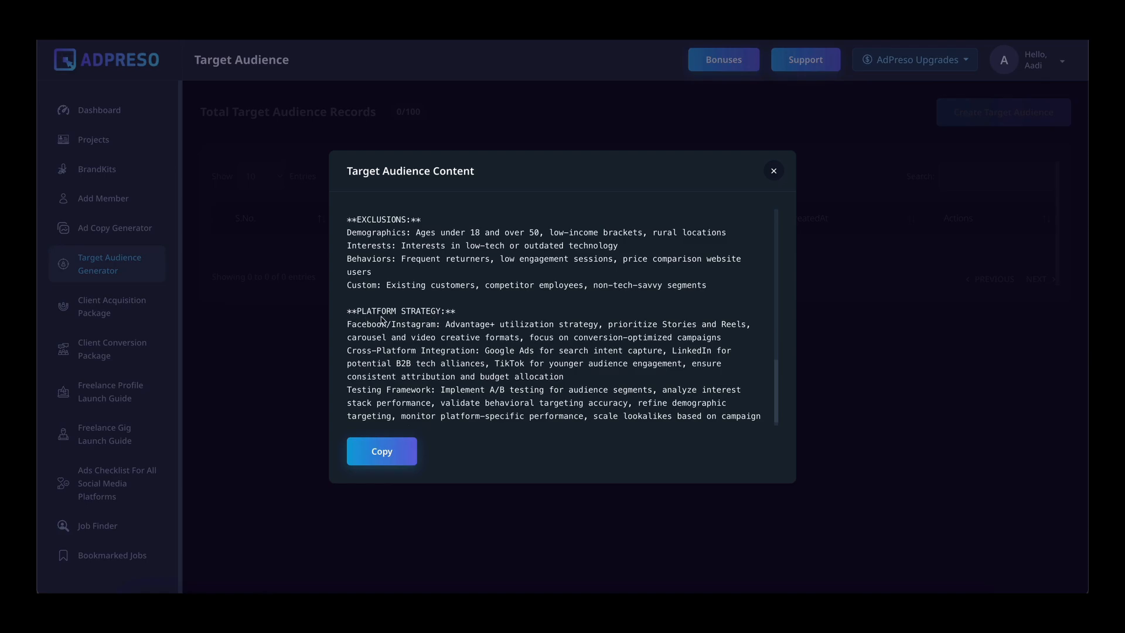
{"action": "left_click_drag", "start_coordinate": [359, 311], "coordinate": [451, 312]}
{"action": "scroll", "coordinate": [480, 377], "scroll_direction": "down", "scroll_amount": 1}
{"action": "scroll", "coordinate": [480, 369], "scroll_direction": "up", "scroll_amount": 3}
{"action": "scroll", "coordinate": [480, 368], "scroll_direction": "up", "scroll_amount": 5}
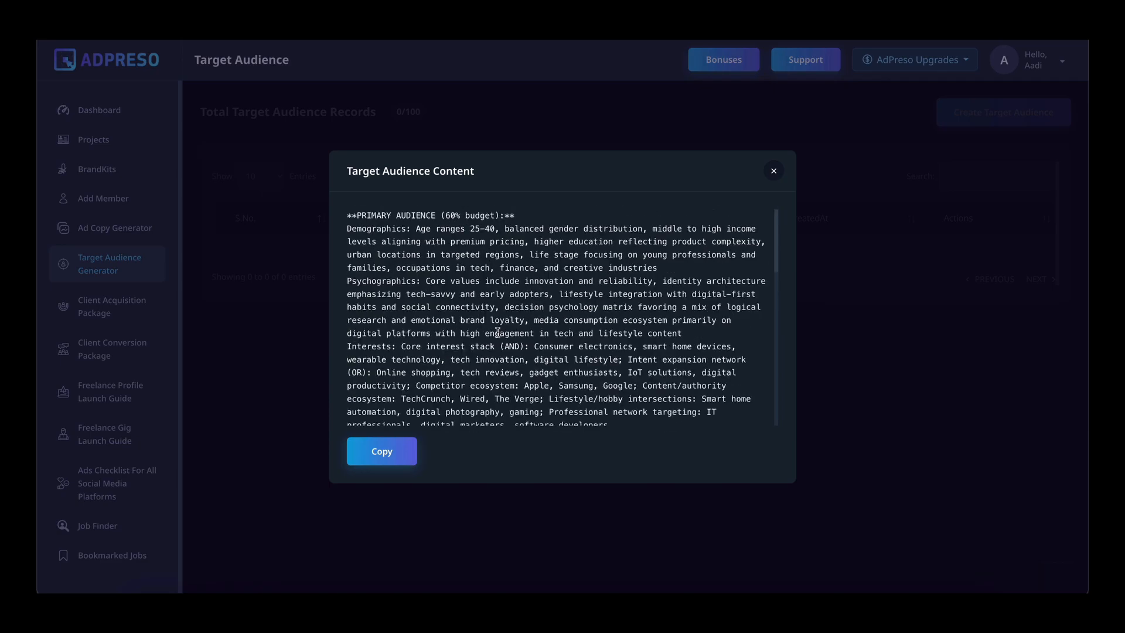
{"action": "left_click", "coordinate": [774, 170]}
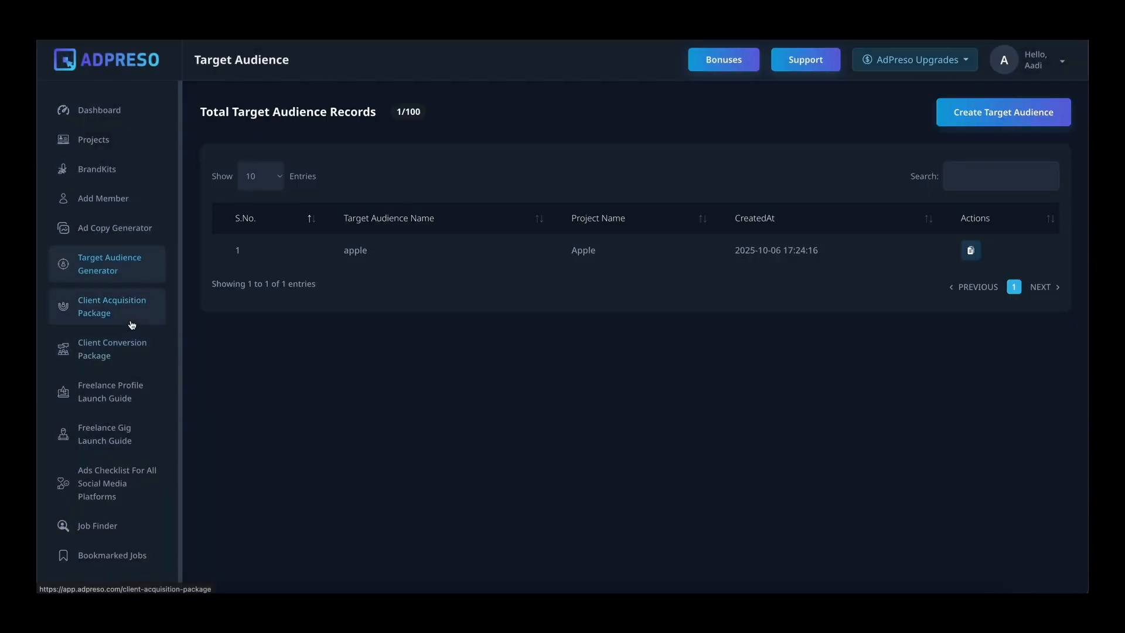
View the folders in the Client Acquisition Package, the Client Conversion Package and the Freelance Profile Launch Guide
{"action": "left_click", "coordinate": [132, 322]}
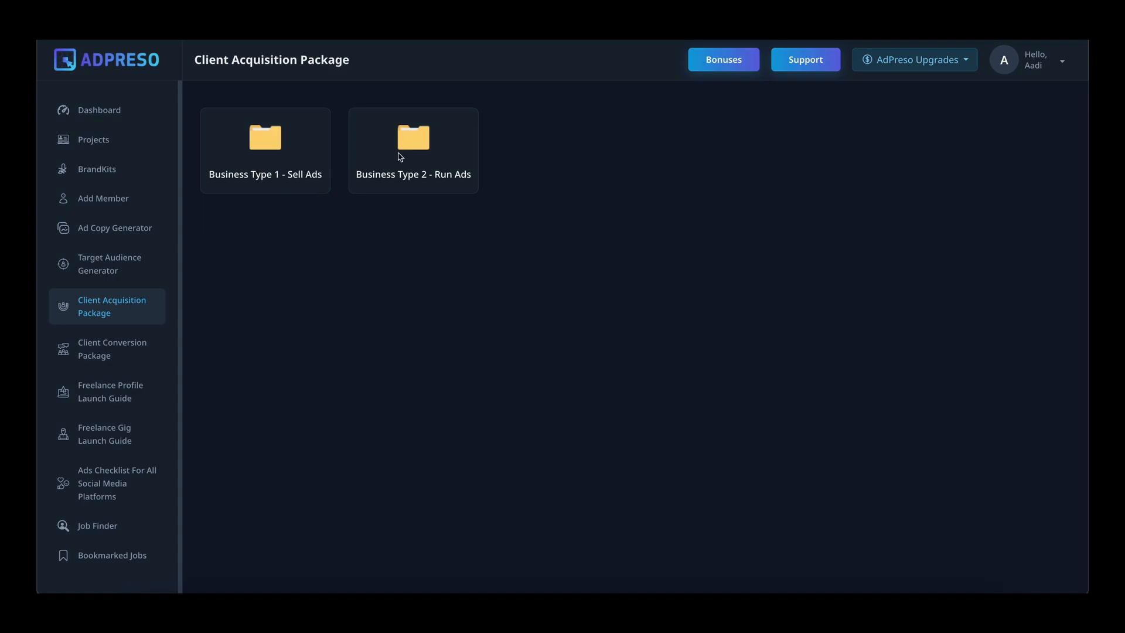
{"action": "left_click", "coordinate": [112, 350]}
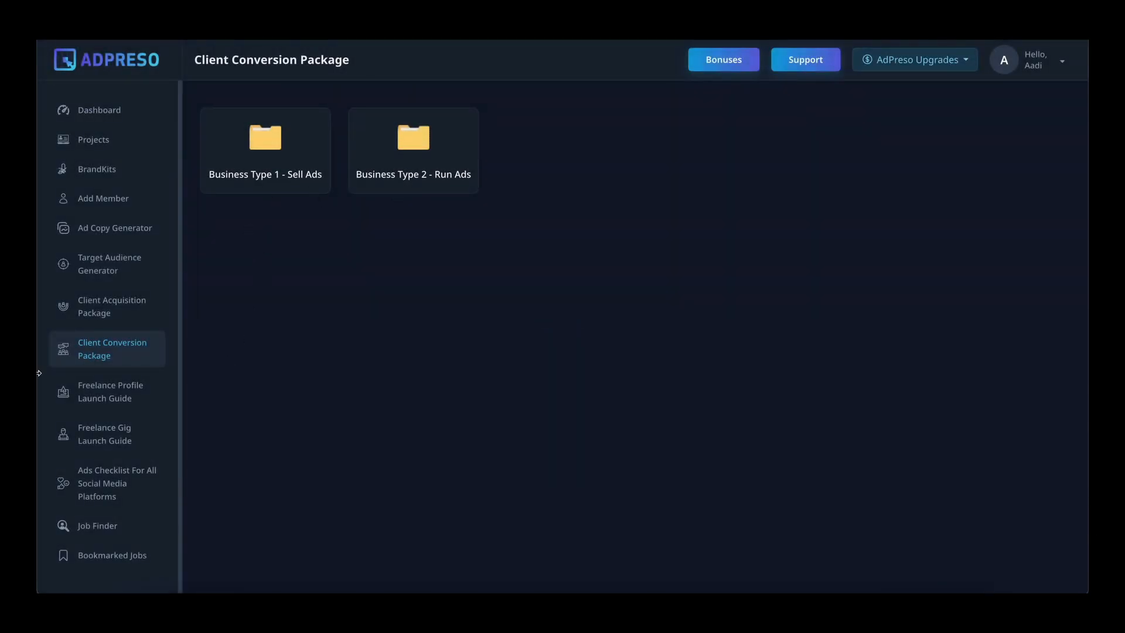
{"action": "left_click", "coordinate": [130, 392]}
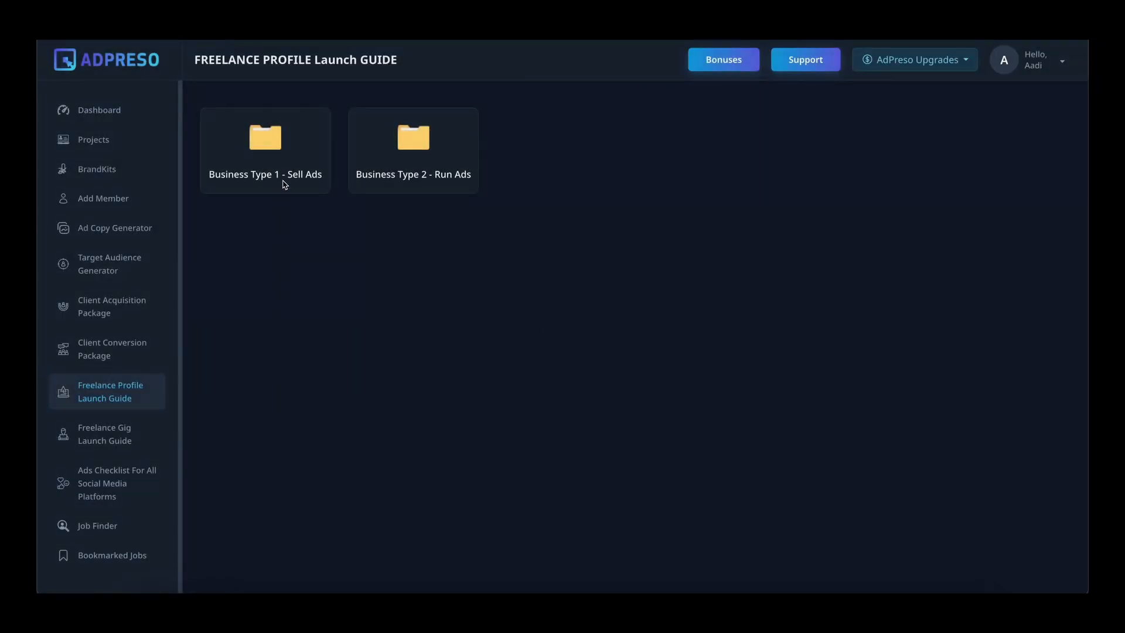